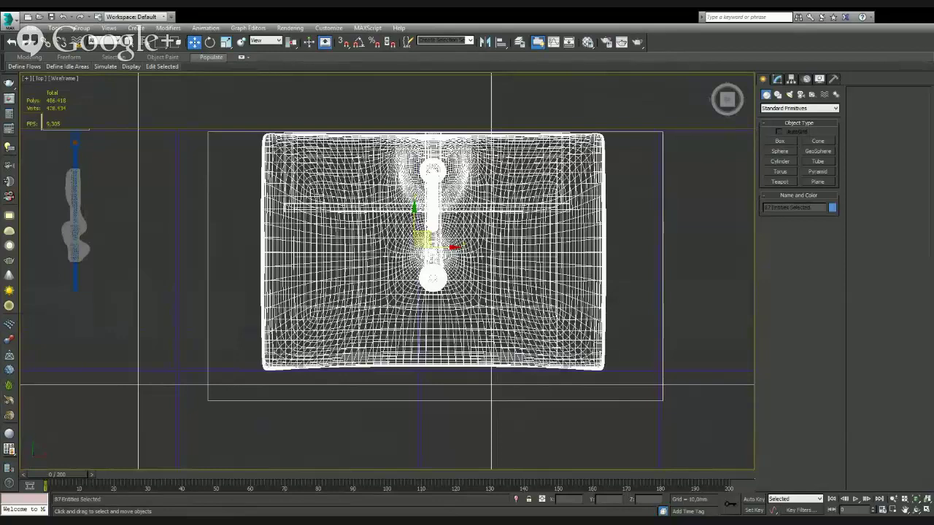
Confirm SERAMIK as the name for the group of selected basin parts.
key(Return)
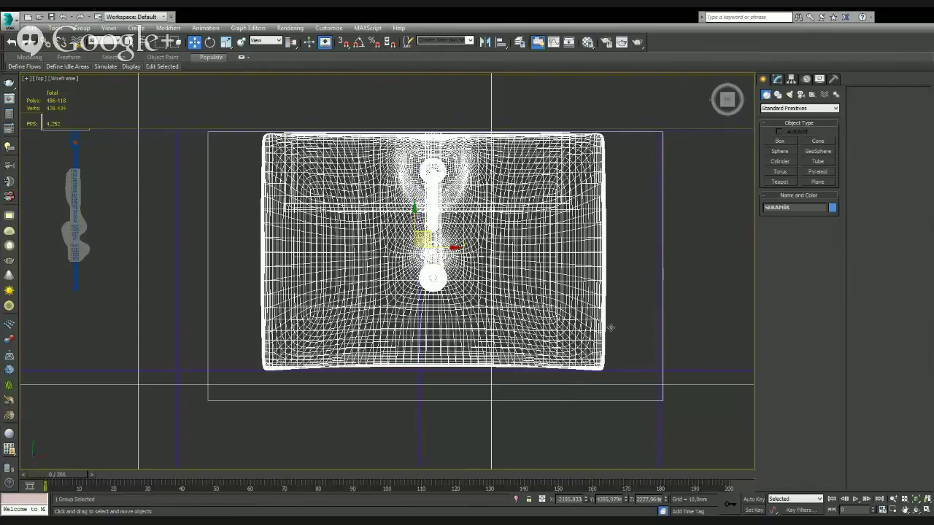
Save the SERAMIK washbasin scene and clear the selection with Ctrl+D.
click(777, 79)
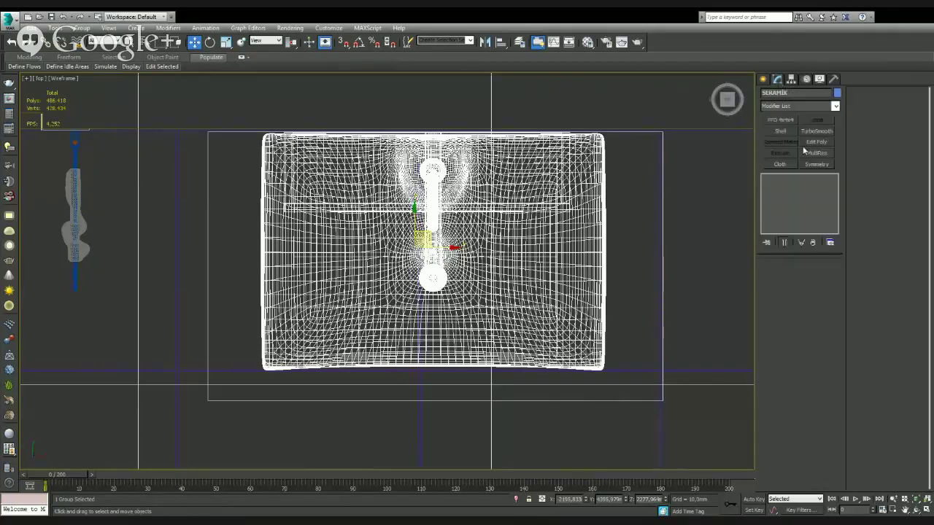
click(52, 16)
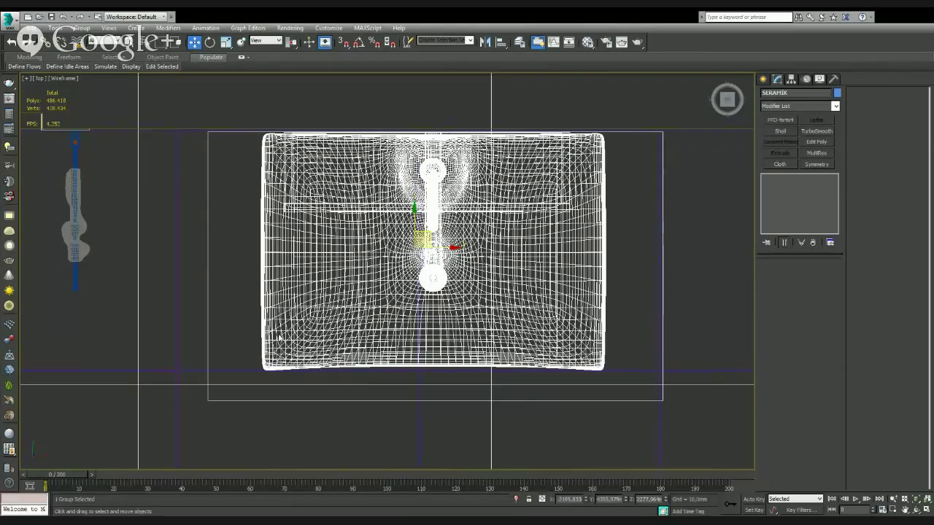
key(ctrl+d)
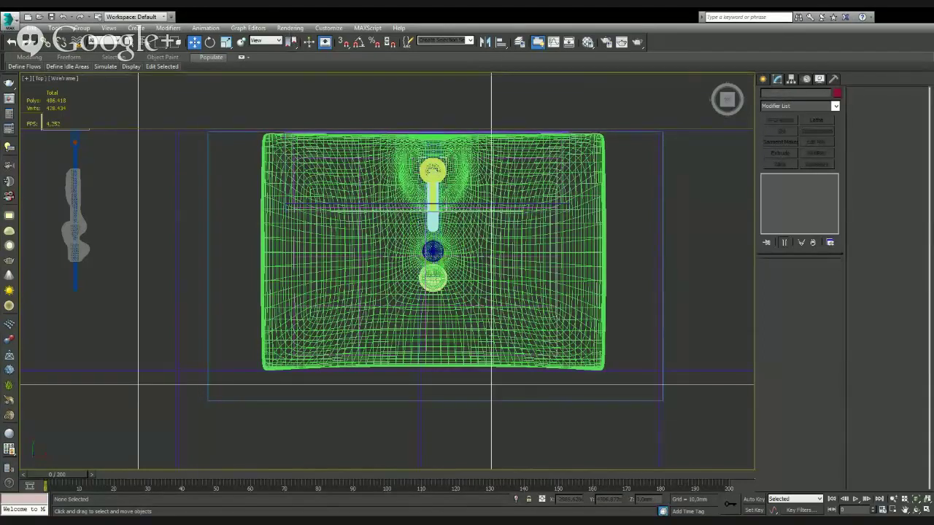
Maximize the Top view, hide its grid and get the Box tool ready.
click(764, 79)
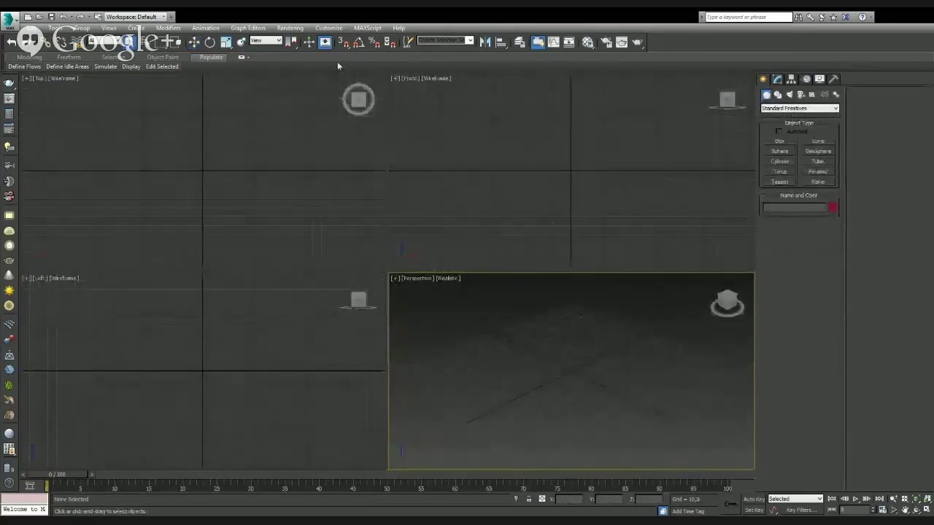
click(227, 138)
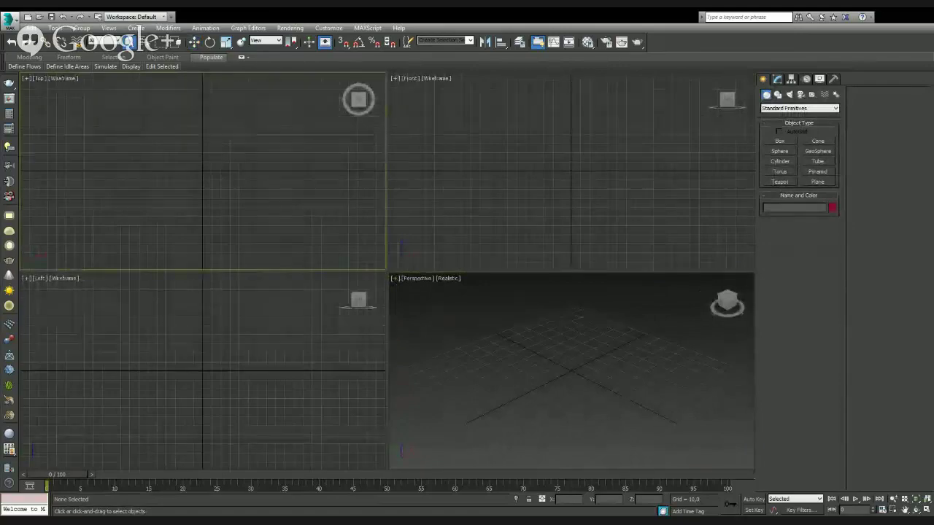
key(alt+w)
scroll(402, 271, down, 5)
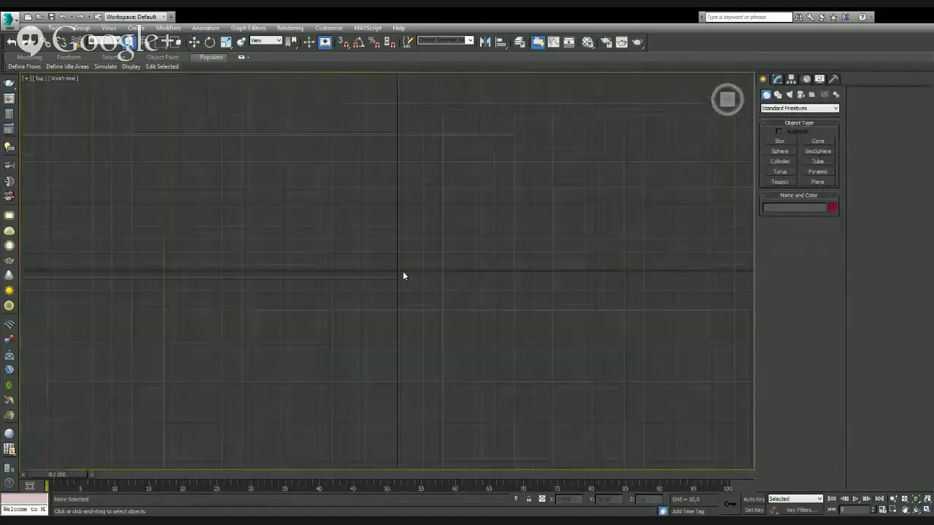
key(g)
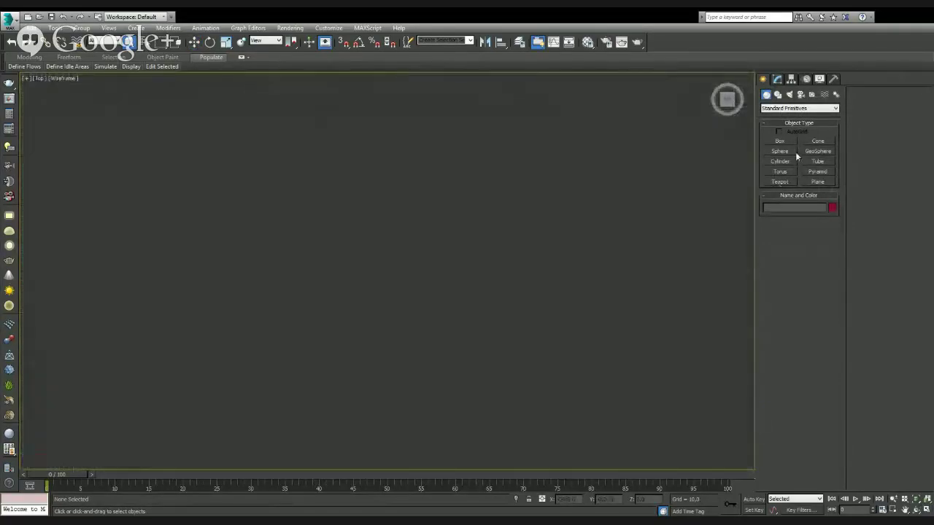
click(781, 141)
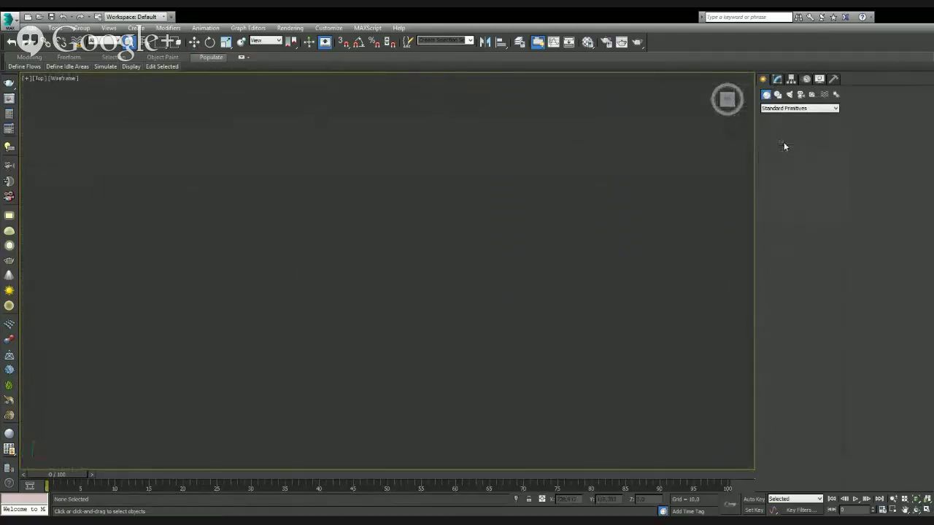
Draw a long thin box across the Top view with a 200 mm height.
drag(93, 123, 694, 125)
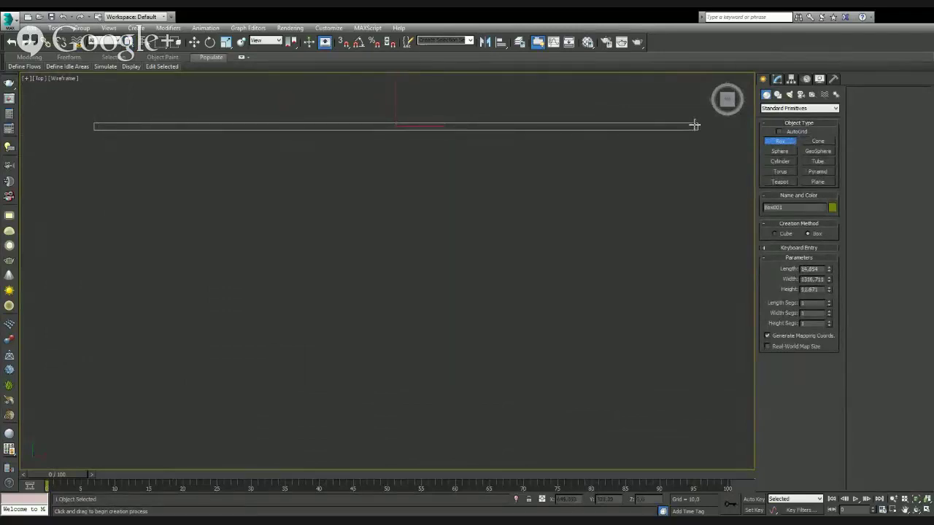
click(645, 114)
right_click(333, 40)
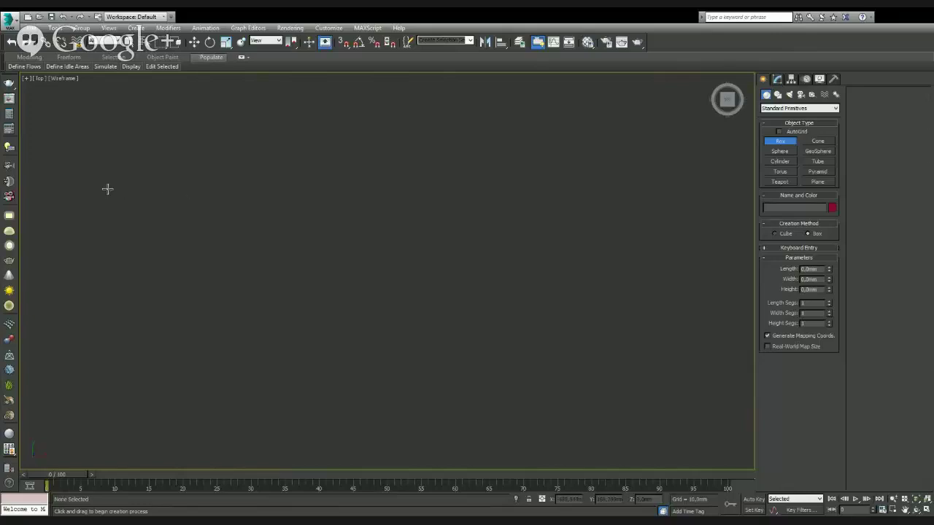
mouse_move(93, 175)
mouse_down()
mouse_move(380, 217)
mouse_move(704, 183)
mouse_up()
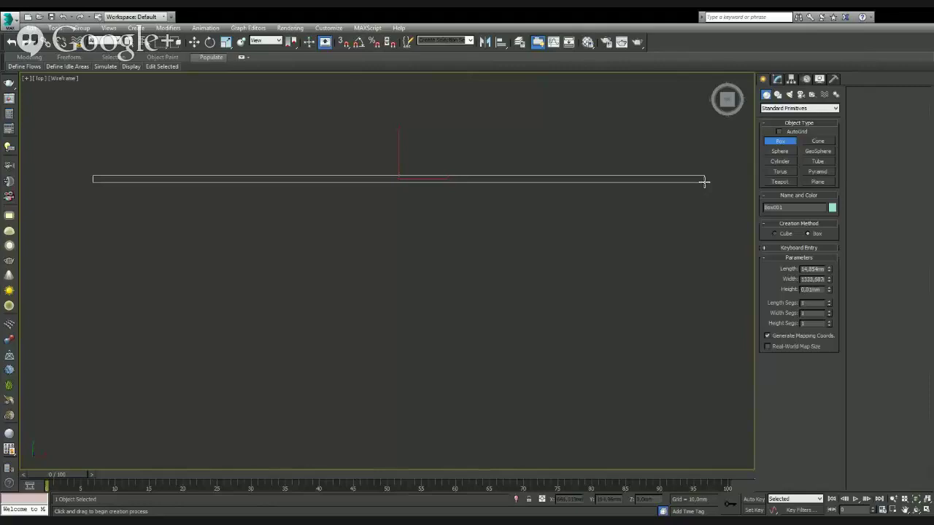
click(703, 178)
text(2)
text(00)
key(Return)
Frame the box in a maximized Perspective view and set its height to 500 mm.
click(927, 510)
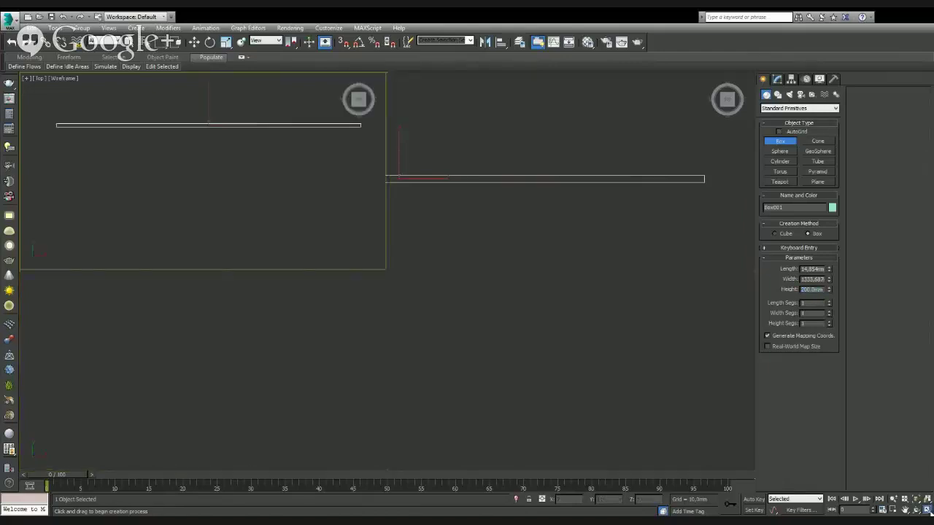
right_click(634, 320)
key(z)
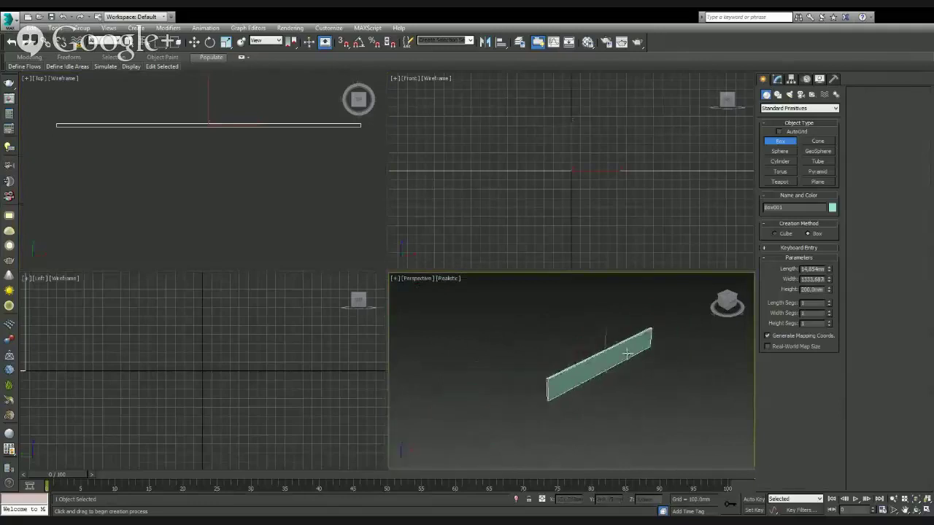
click(927, 510)
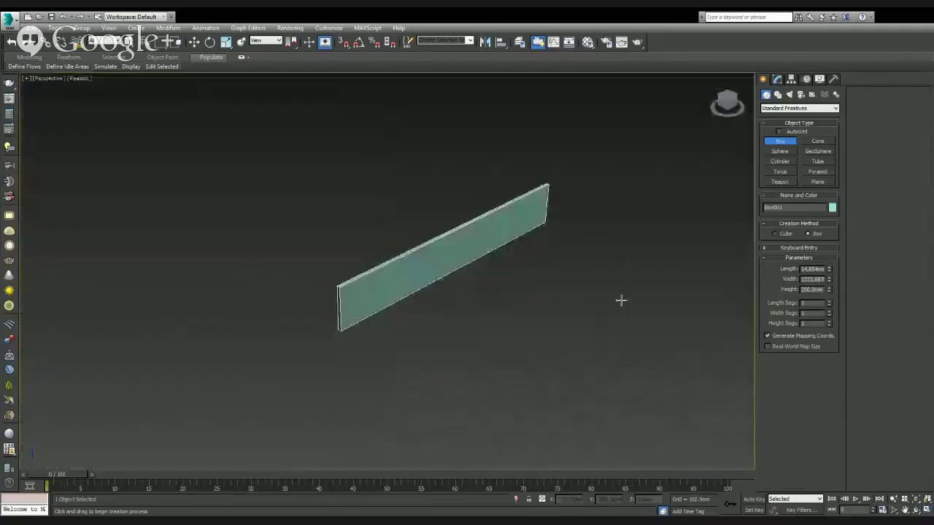
alt+middle_drag(634, 343, 547, 317)
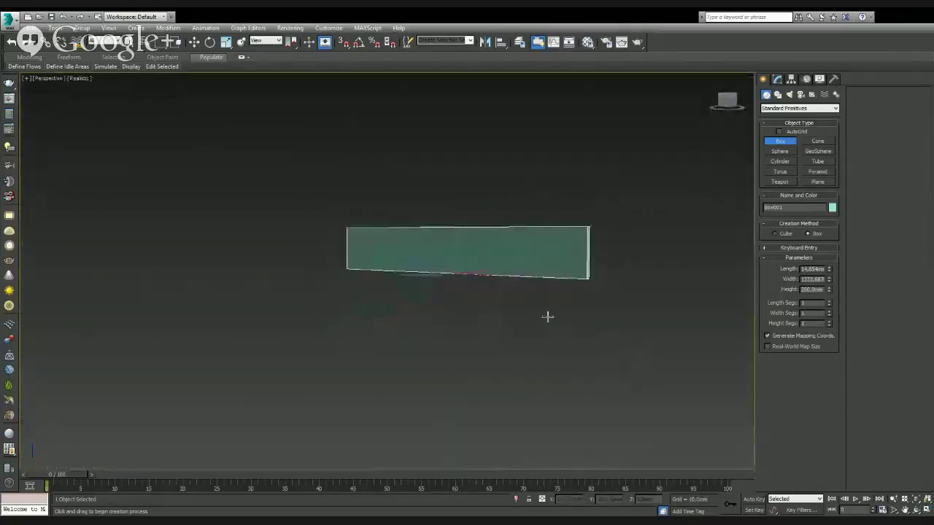
double_click(812, 290)
text(4000)
key(Return)
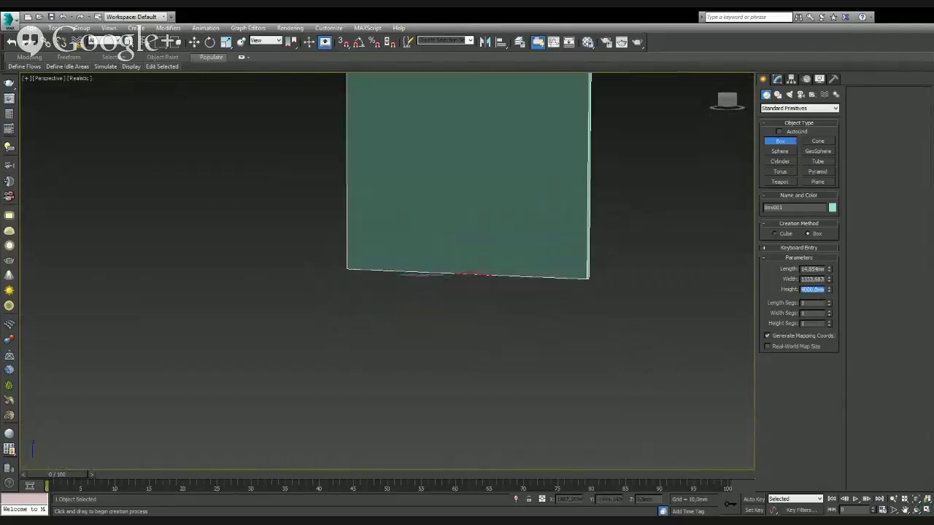
text(400)
key(Return)
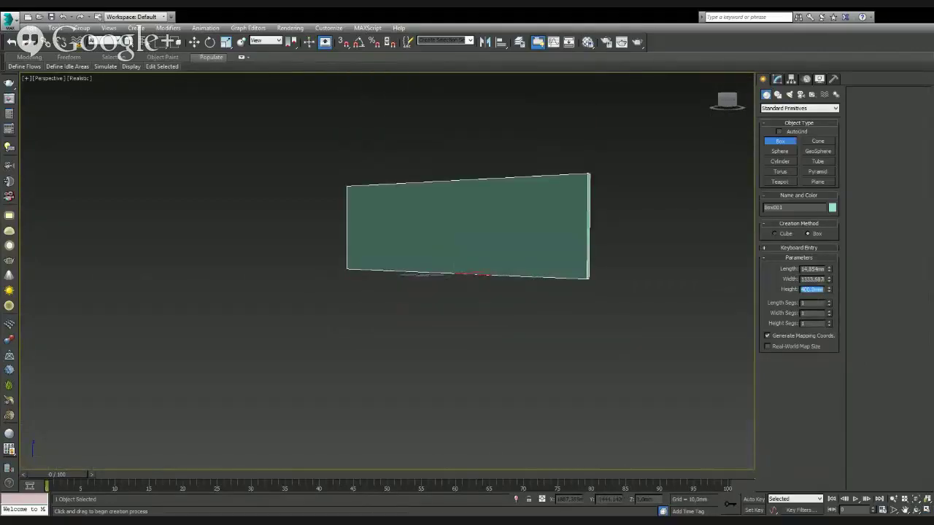
text(500)
key(Return)
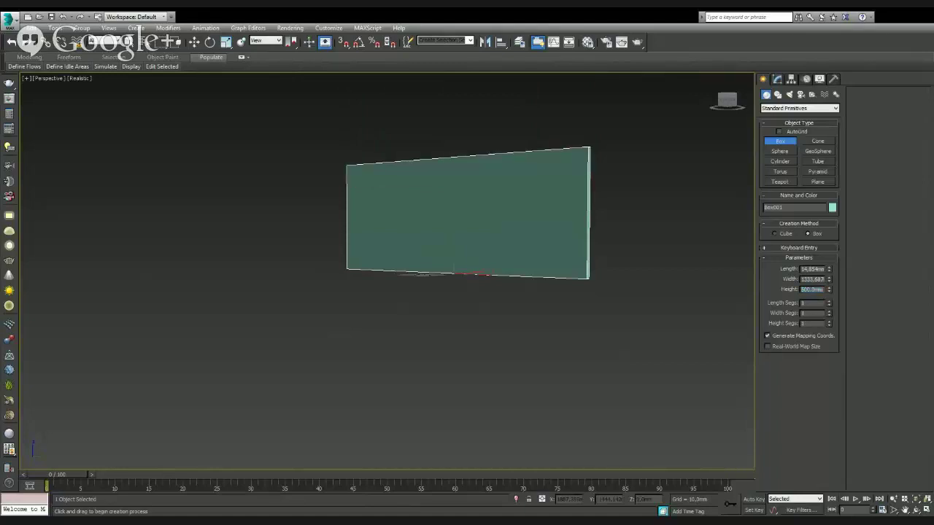
In a maximized Top view, Shift-drag a copy of the wall below the original.
key(w)
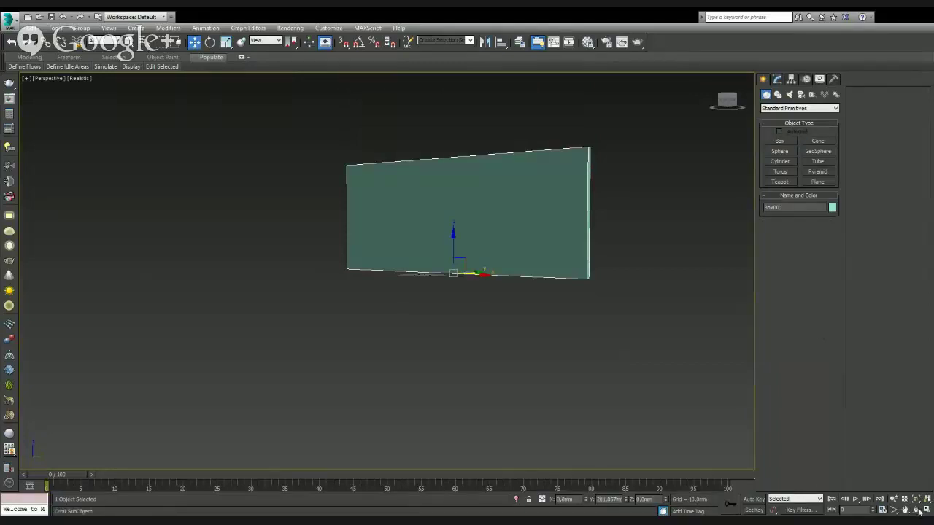
click(917, 510)
right_click(248, 168)
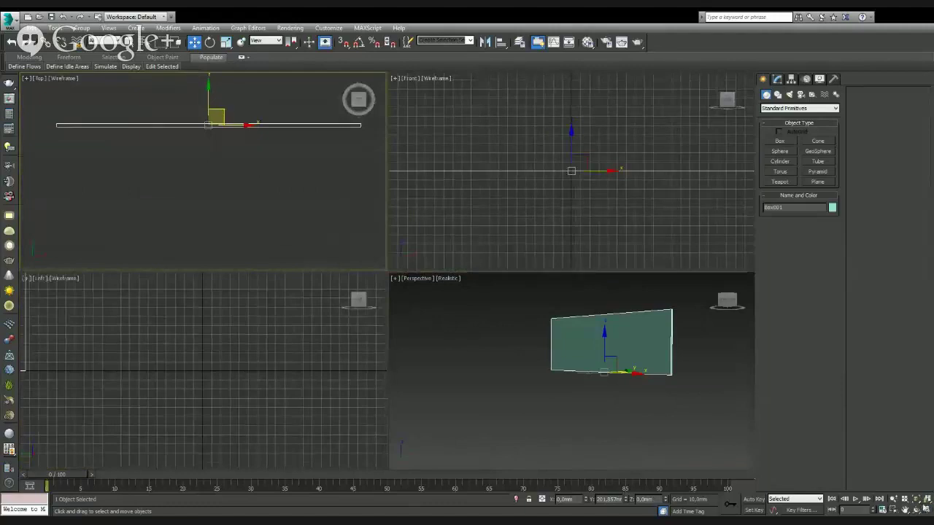
click(927, 510)
middle_drag(455, 177, 432, 189)
scroll(432, 189, down, 2)
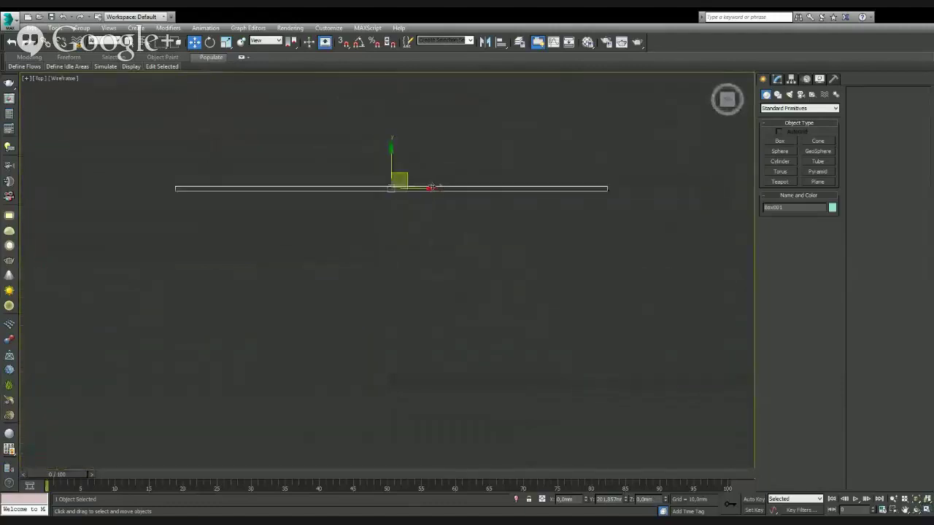
shift+drag(432, 187, 432, 419)
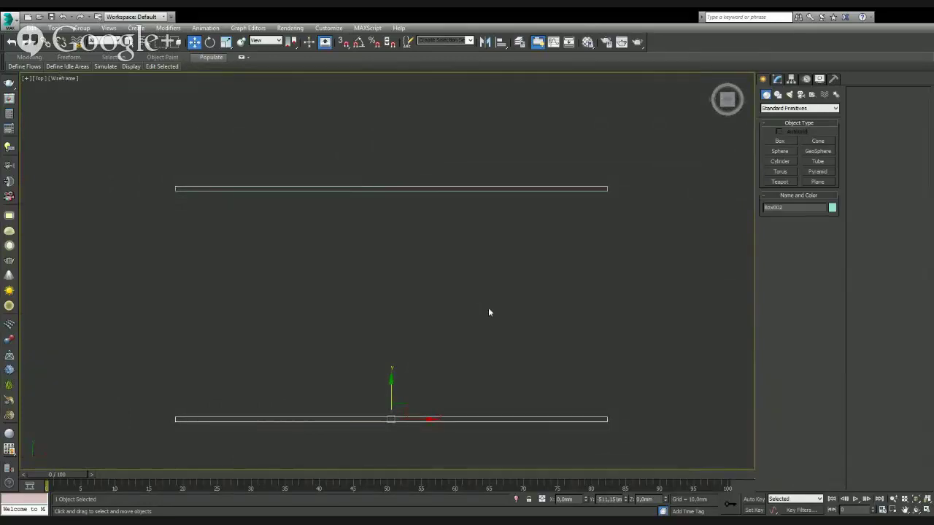
middle_drag(522, 309, 504, 288)
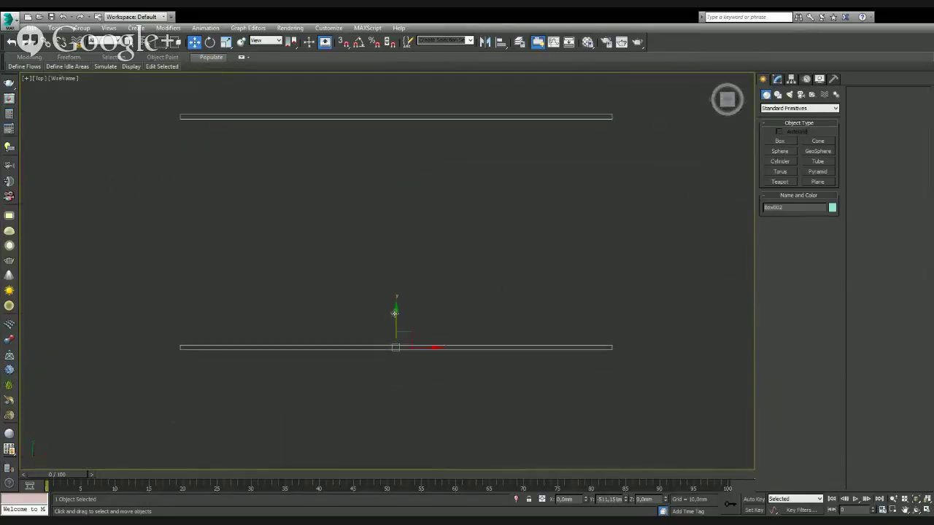
Clone the lower wall up between the other two and enable Angle Snap.
drag(396, 314, 402, 373)
right_click(396, 334)
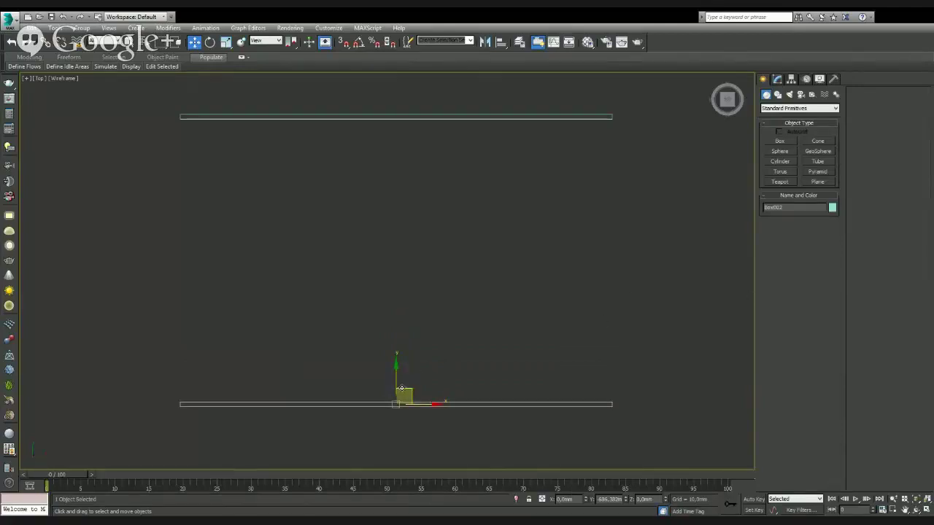
shift+drag(395, 381, 395, 261)
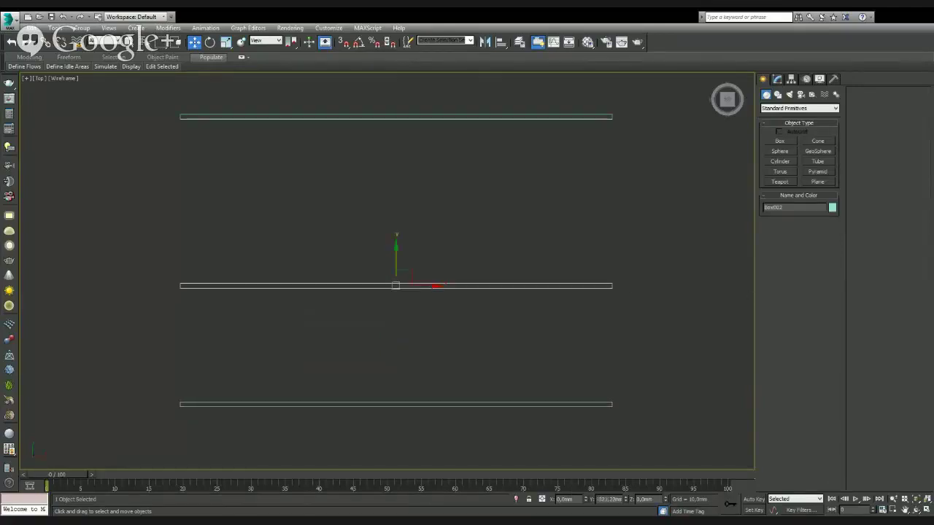
click(357, 42)
Rotate the middle wall 90° so it stands vertical on the right side.
click(210, 42)
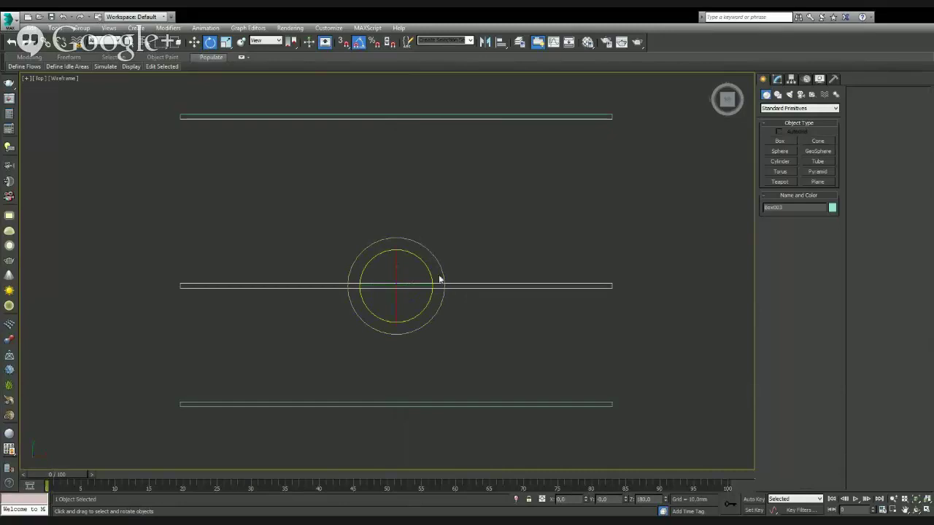
click(451, 229)
key(ctrl+z)
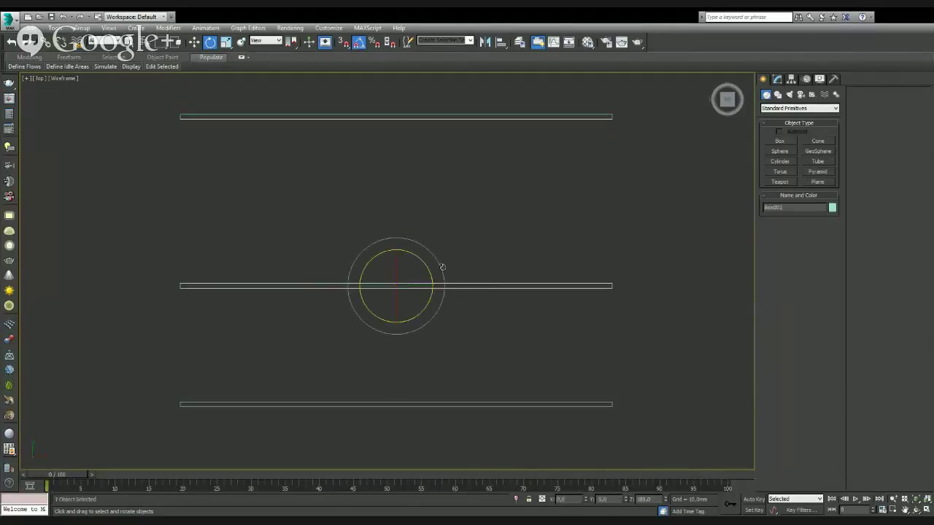
drag(441, 267, 610, 284)
key(w)
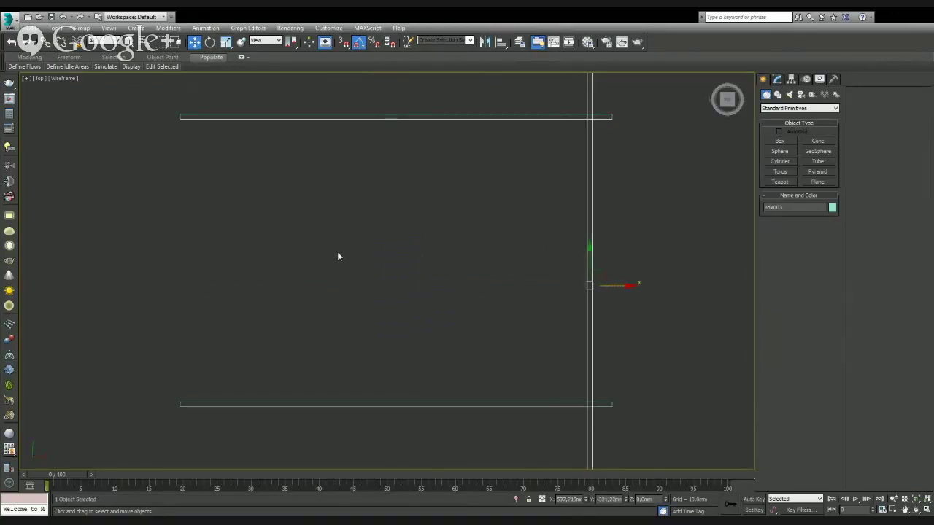
Shift-drag a copy of the right-hand wall over to the left side.
click(338, 256)
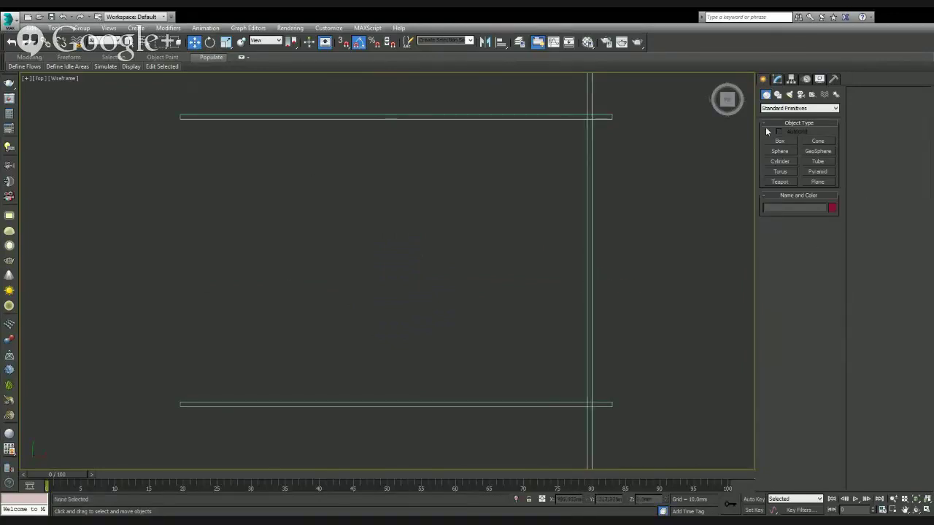
click(586, 265)
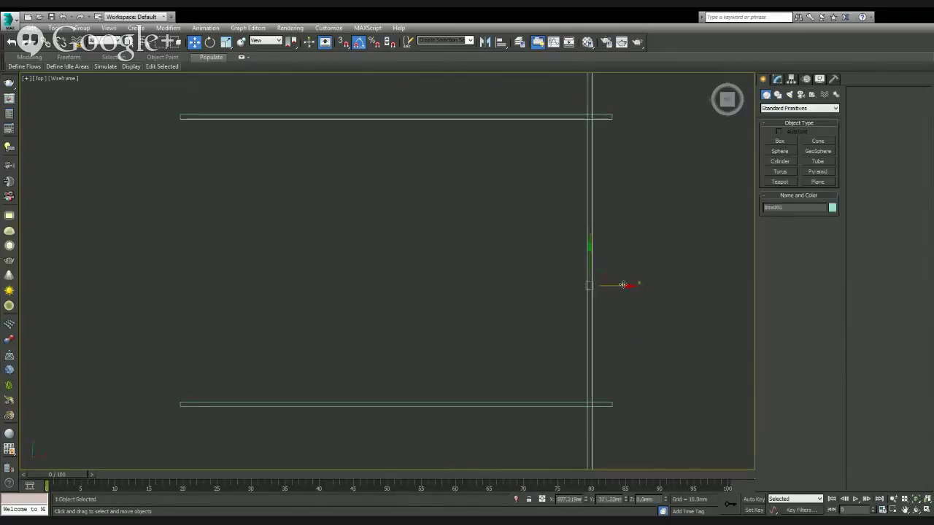
shift+drag(613, 286, 208, 286)
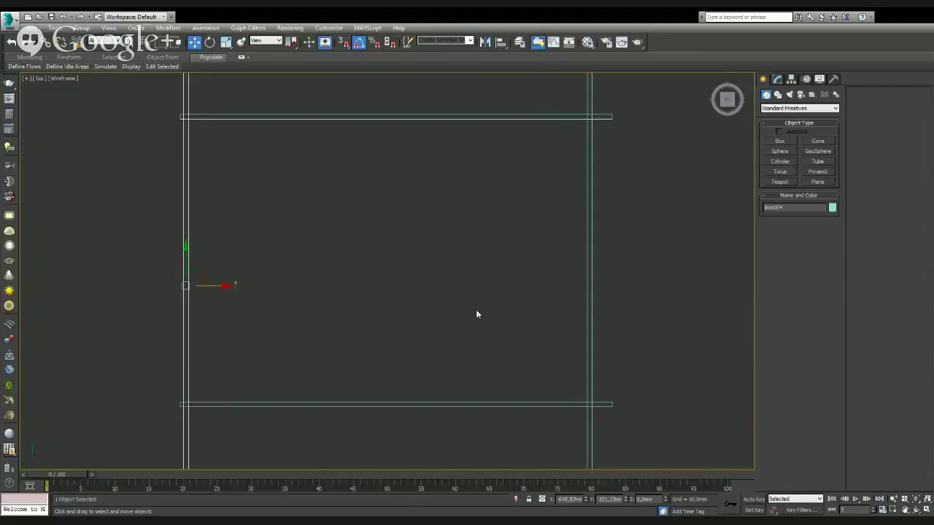
click(425, 305)
scroll(424, 303, down, 3)
scroll(421, 302, down, 2)
scroll(491, 253, up, 2)
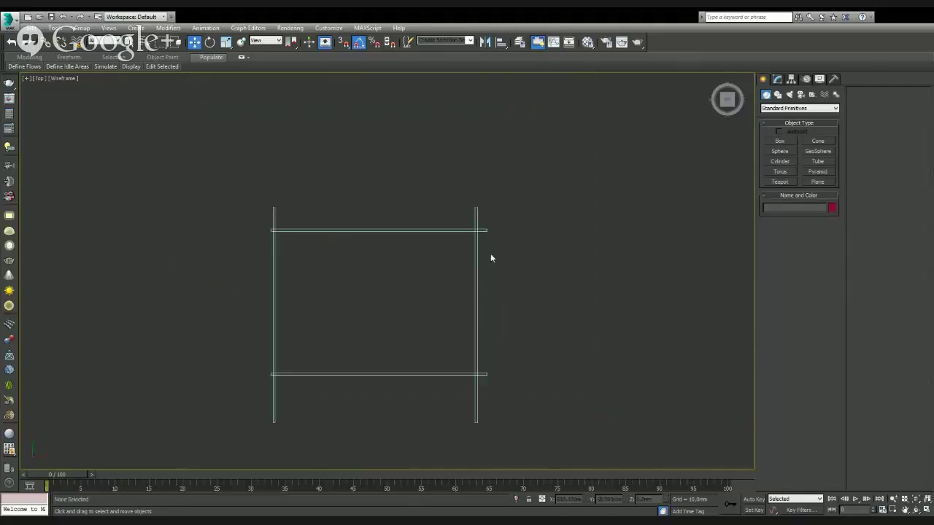
Shorten the left wall's Width to about 900 mm and move it up to meet the top wall.
click(779, 82)
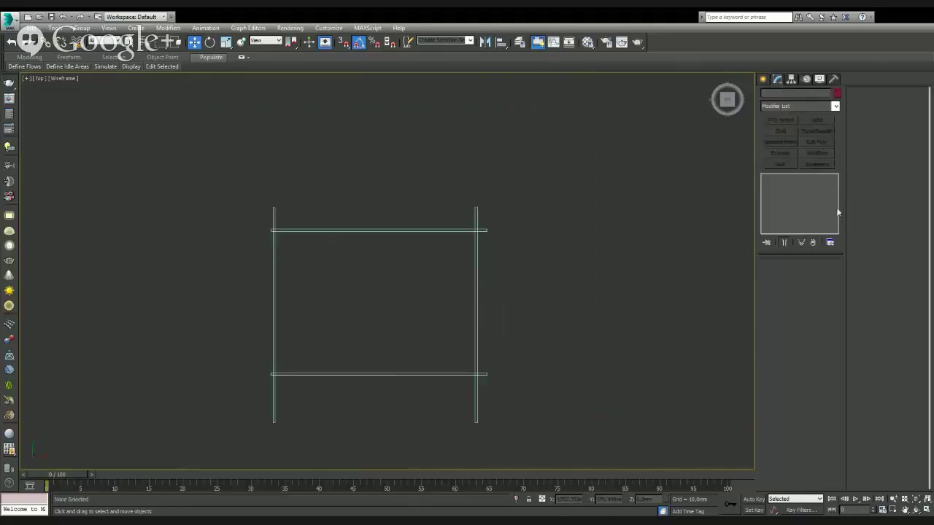
click(766, 82)
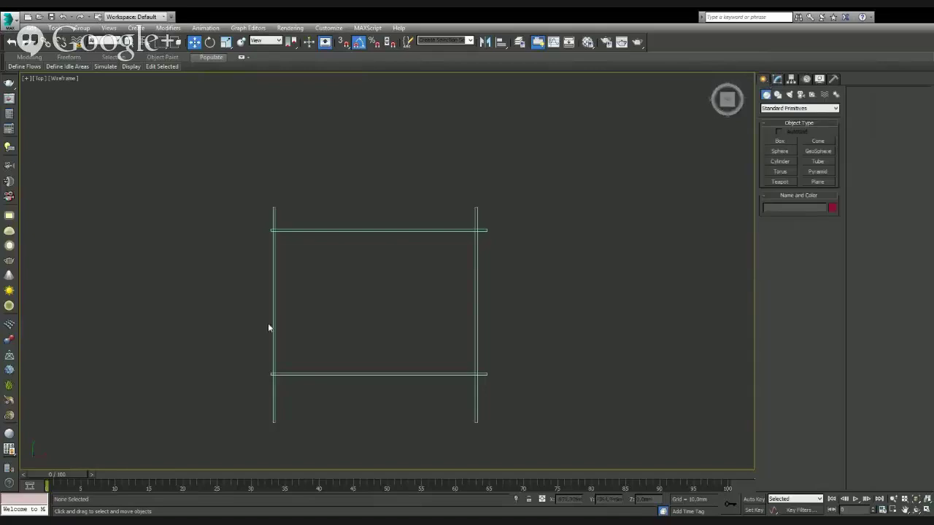
click(274, 311)
click(778, 79)
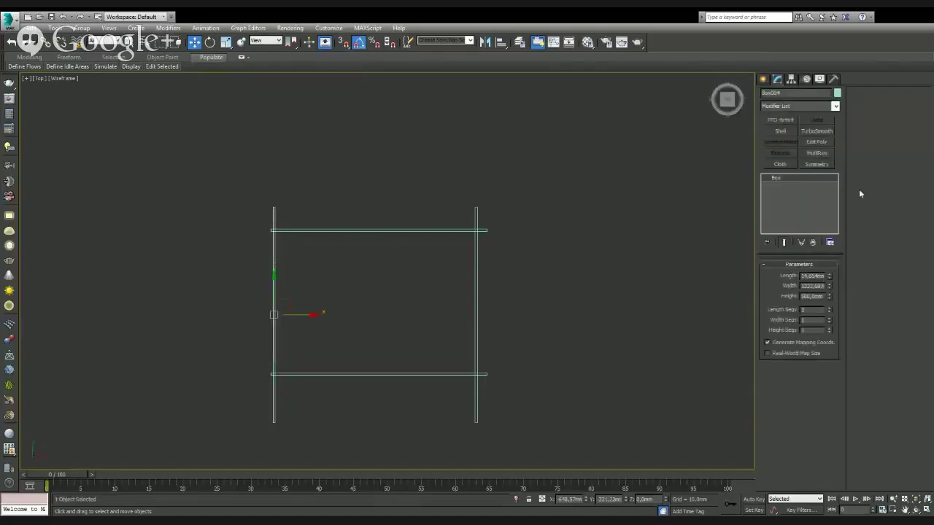
drag(829, 291, 829, 306)
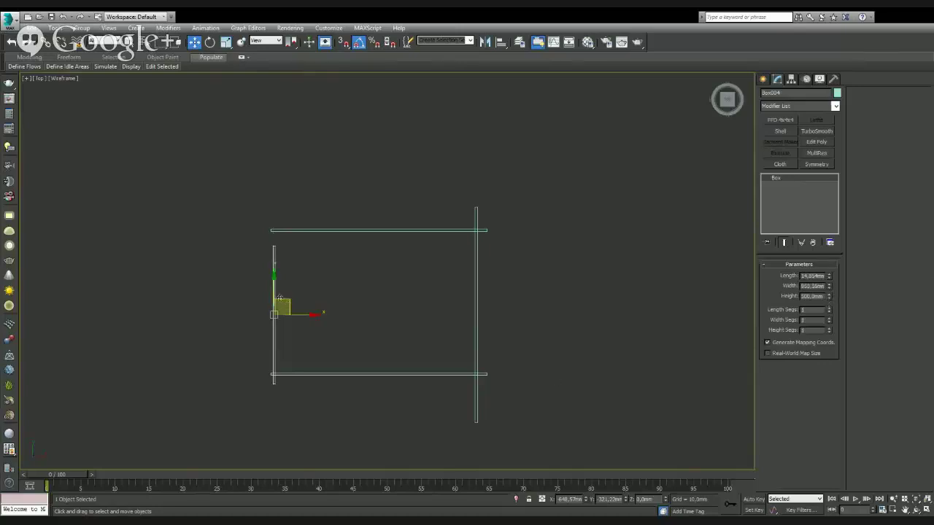
drag(274, 288, 273, 275)
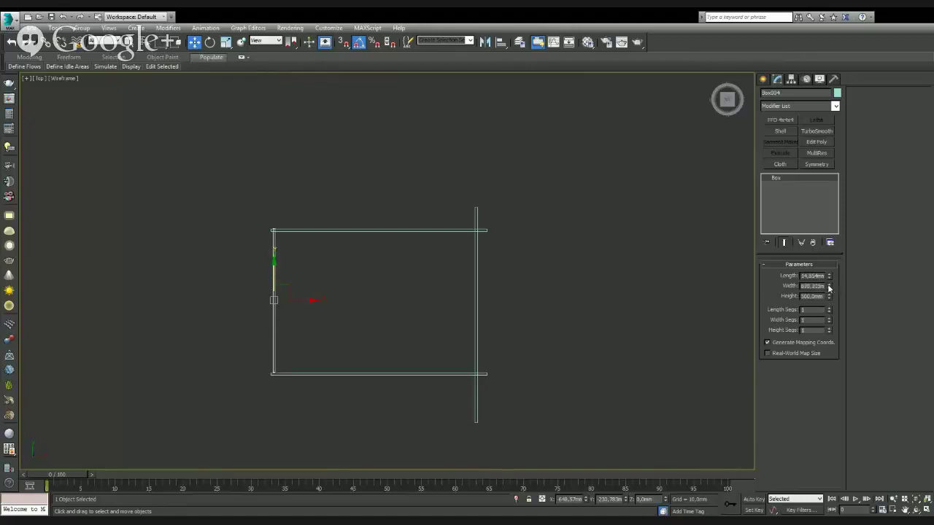
click(550, 341)
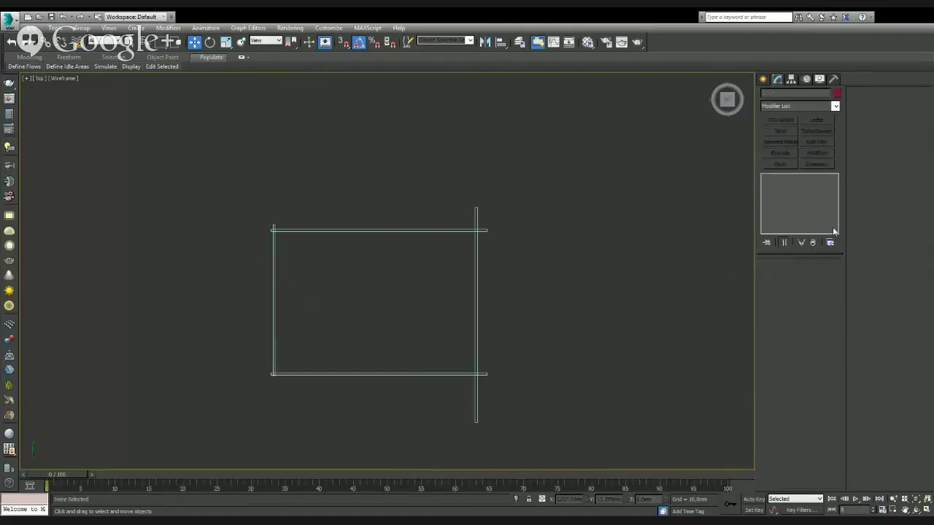
click(763, 79)
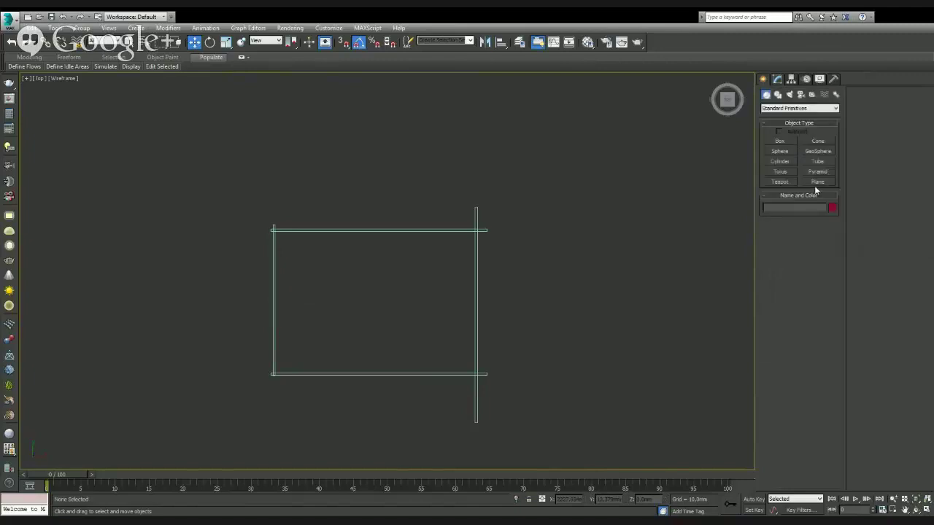
click(818, 183)
Draw a 4×4-segment floor plane over the whole room and view it in maximized Perspective.
drag(257, 202, 493, 390)
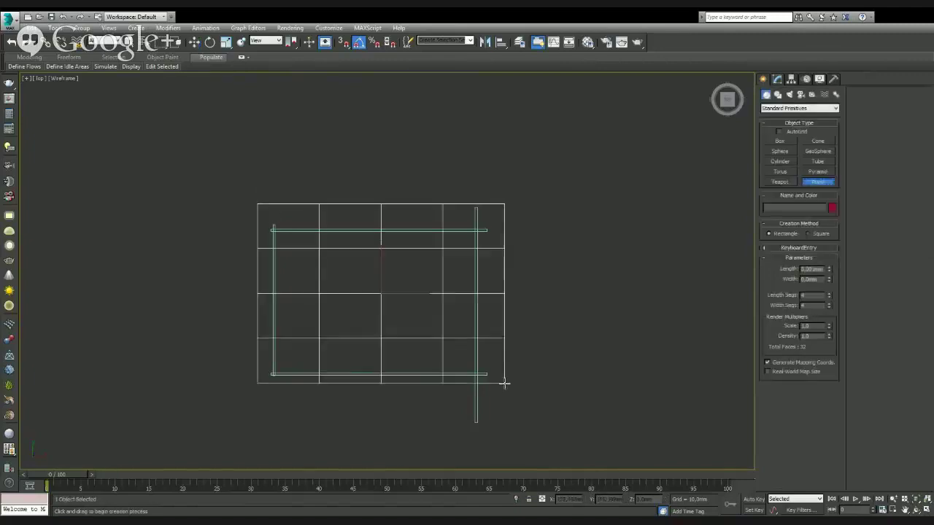
key(w)
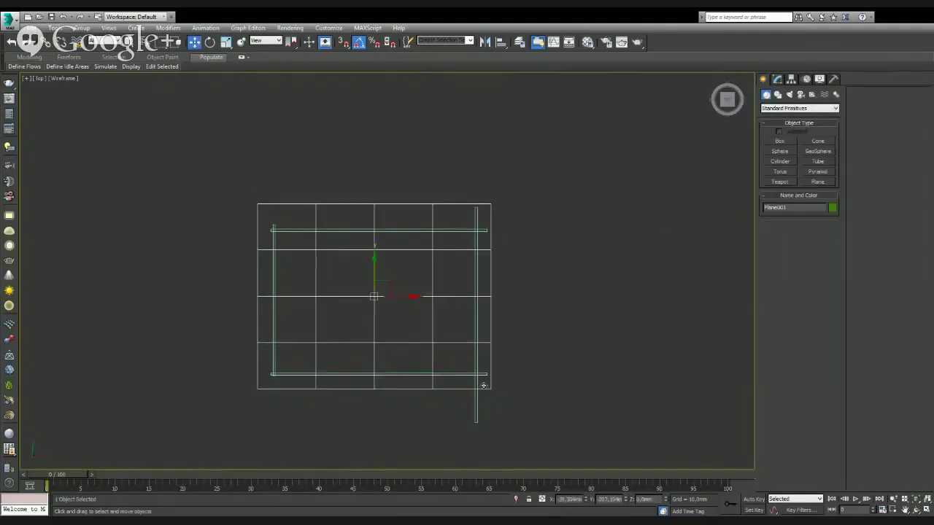
click(926, 513)
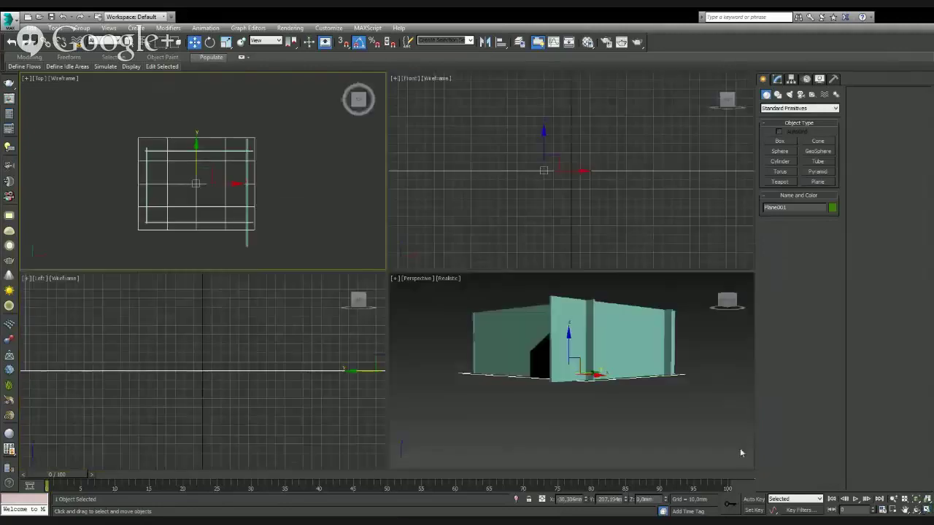
click(648, 435)
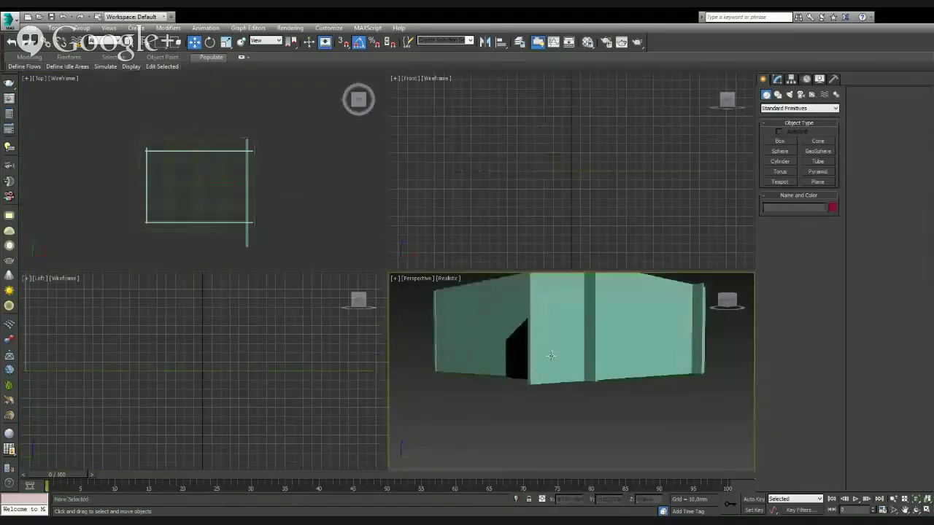
click(927, 513)
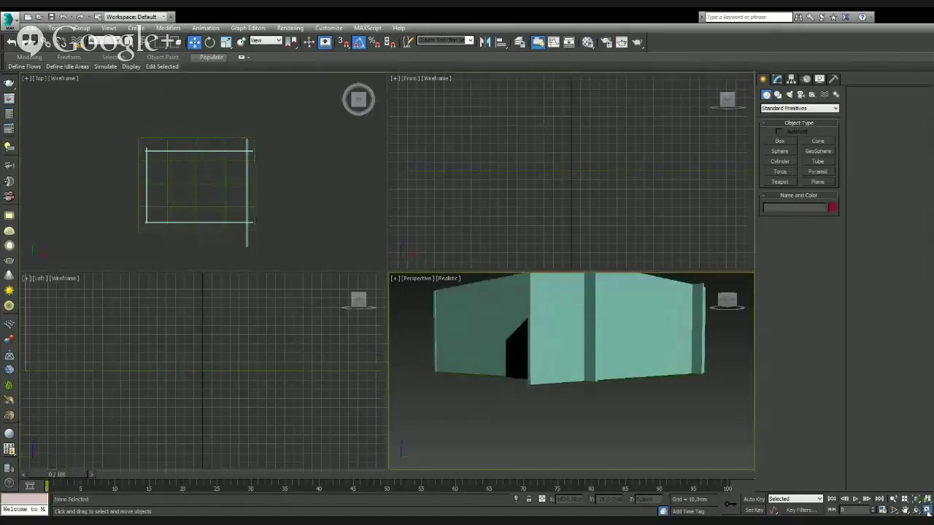
mouse_move(229, 203)
alt+middle_down()
mouse_move(327, 305)
mouse_move(297, 277)
mouse_move(358, 295)
mouse_move(365, 288)
alt+middle_up()
click(319, 266)
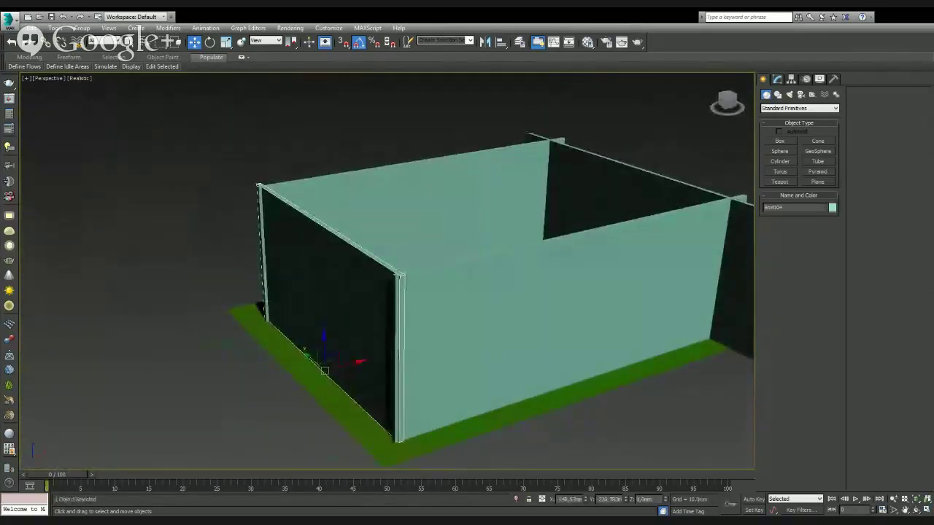
In Edge mode, ring-select the left wall's edges and Connect them to add horizontal cuts.
click(777, 79)
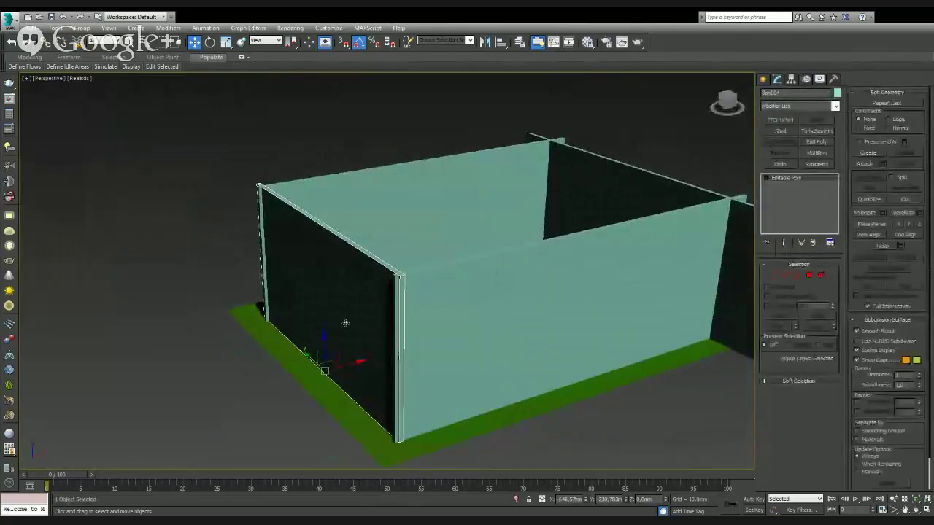
click(788, 278)
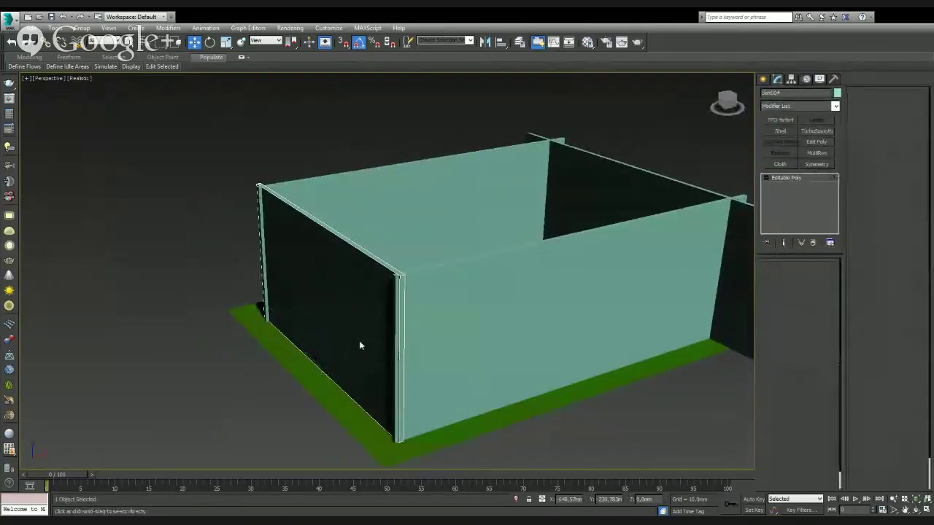
click(346, 243)
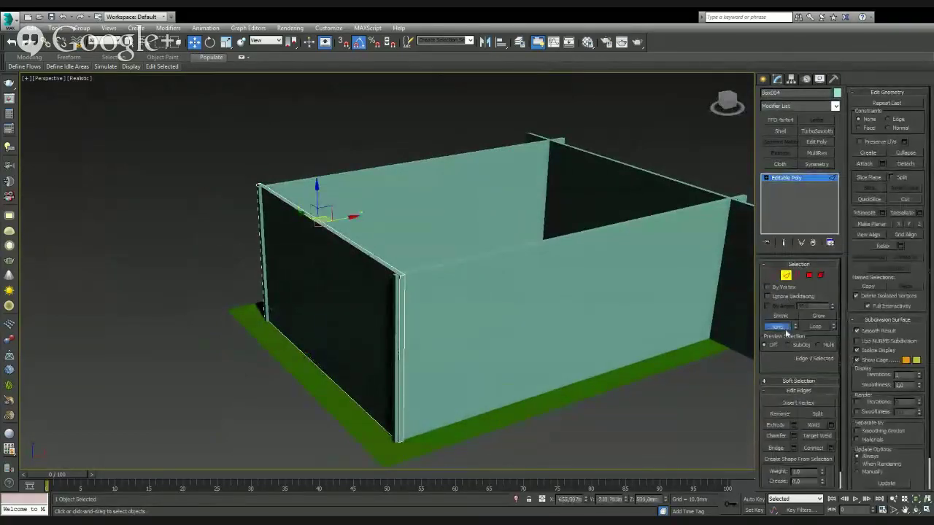
click(780, 326)
click(830, 449)
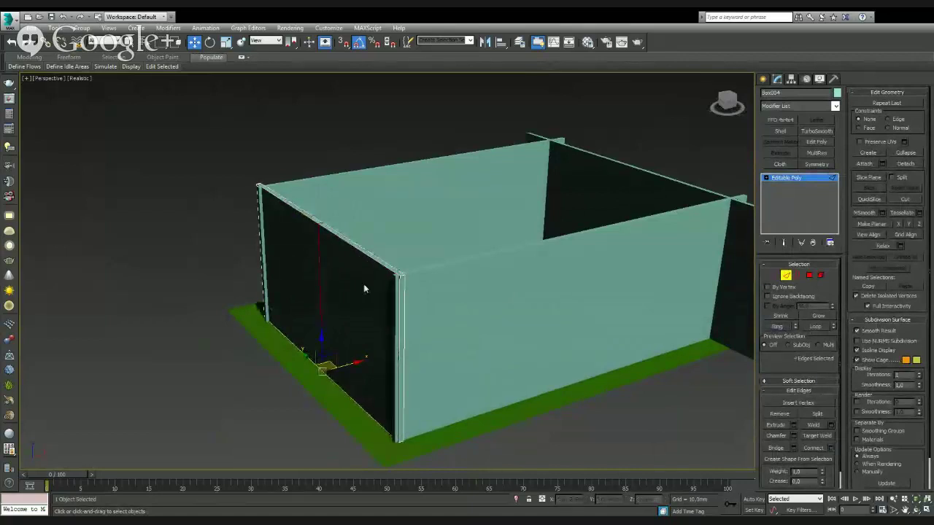
scroll(342, 339, up, 1)
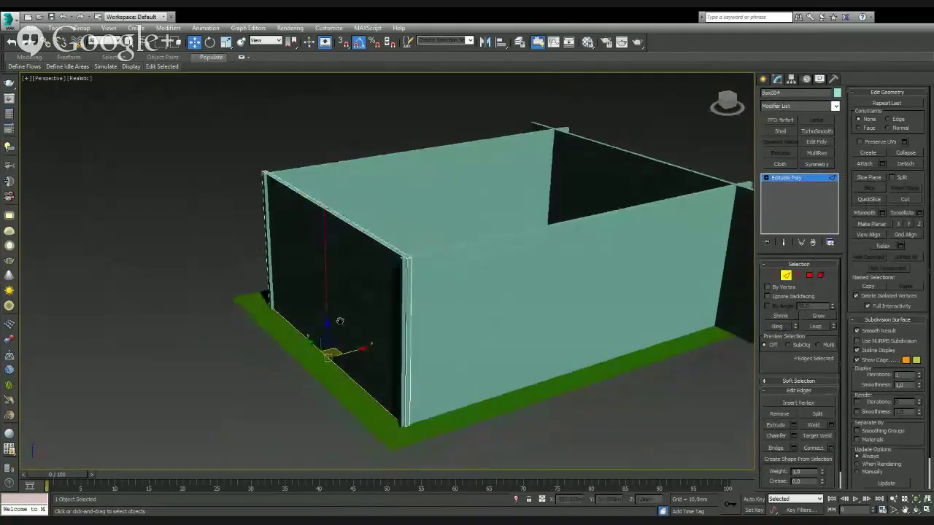
scroll(337, 321, up, 2)
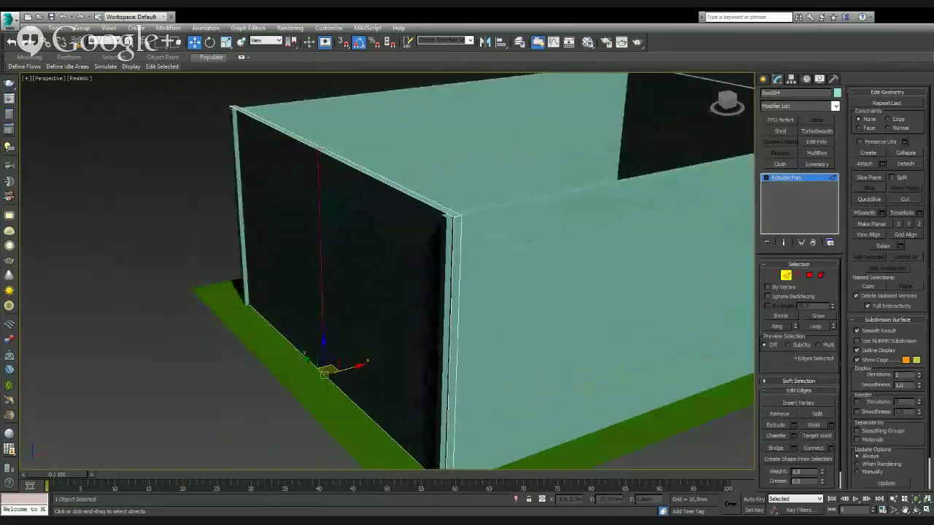
mouse_move(337, 320)
mouse_down()
mouse_move(404, 216)
mouse_move(422, 129)
mouse_up()
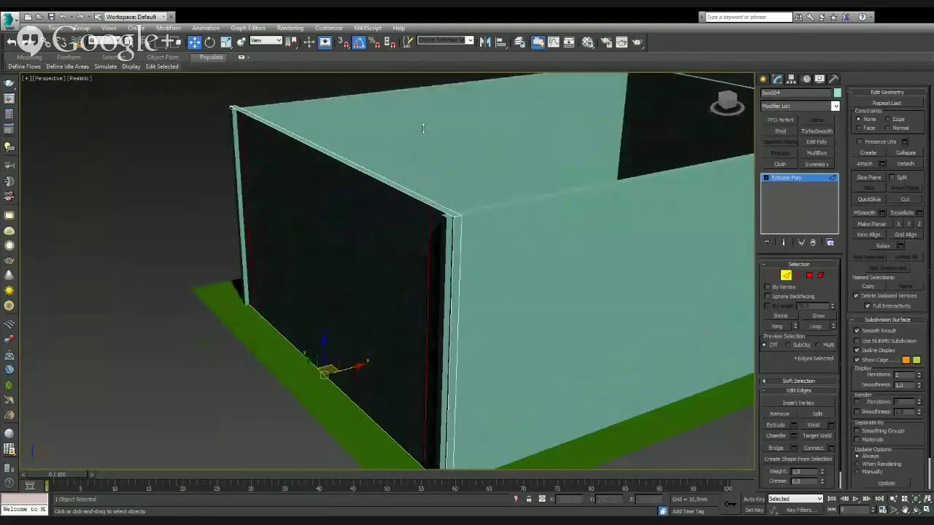
Ring-select edges in the other direction and Connect them to finish the window outline.
click(247, 211)
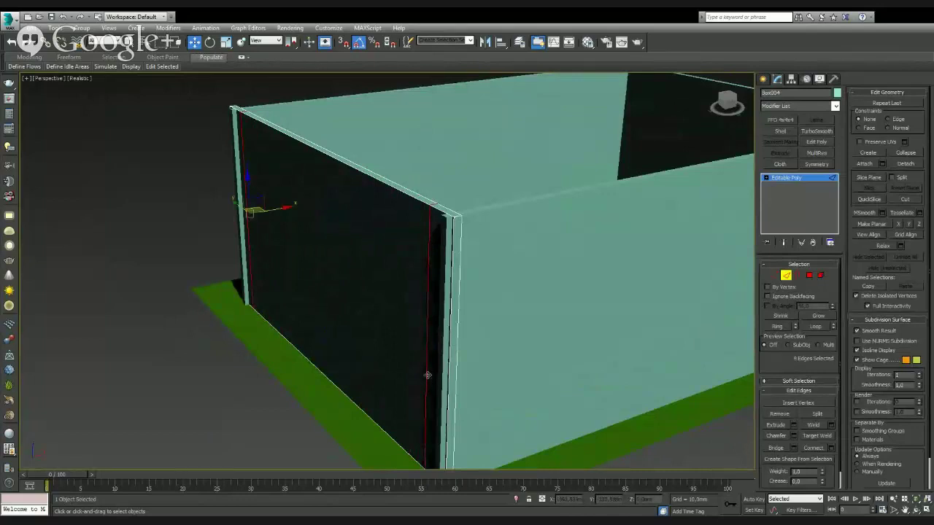
click(427, 337)
click(780, 327)
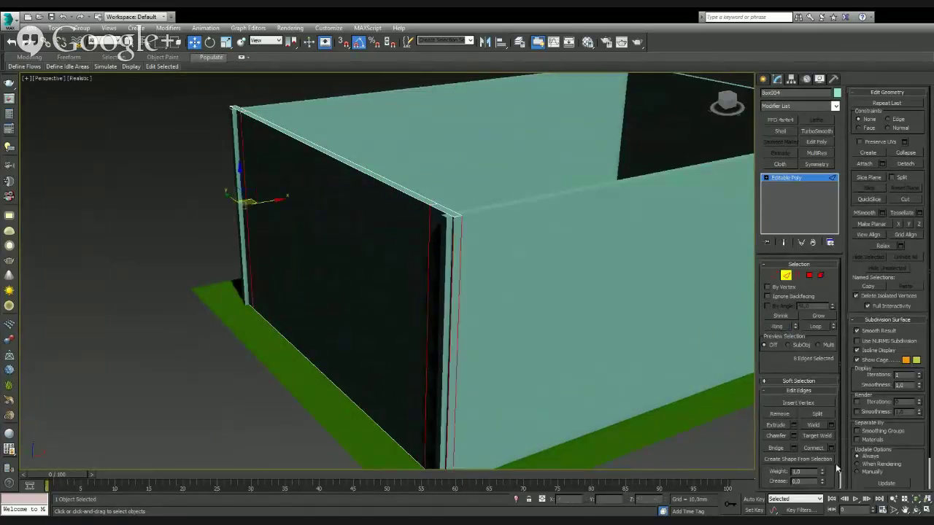
click(829, 450)
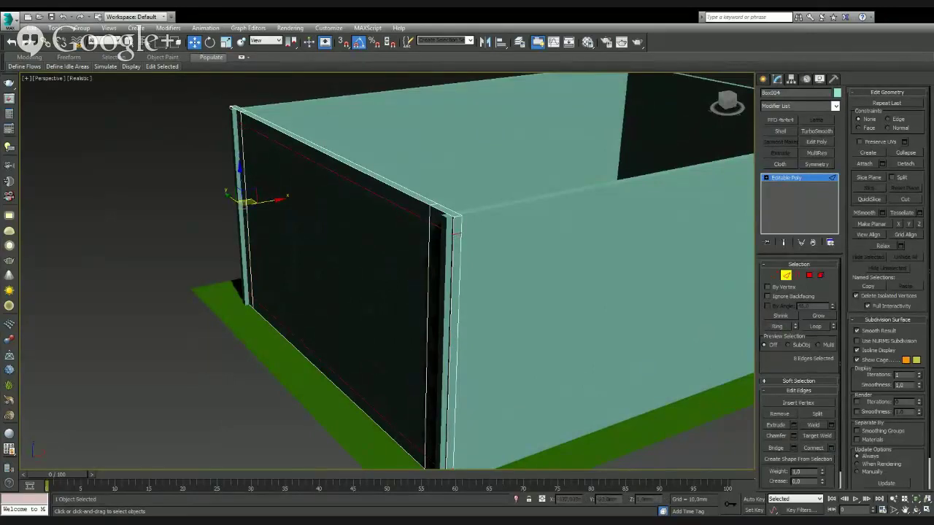
click(393, 321)
alt+middle_drag(480, 287, 356, 299)
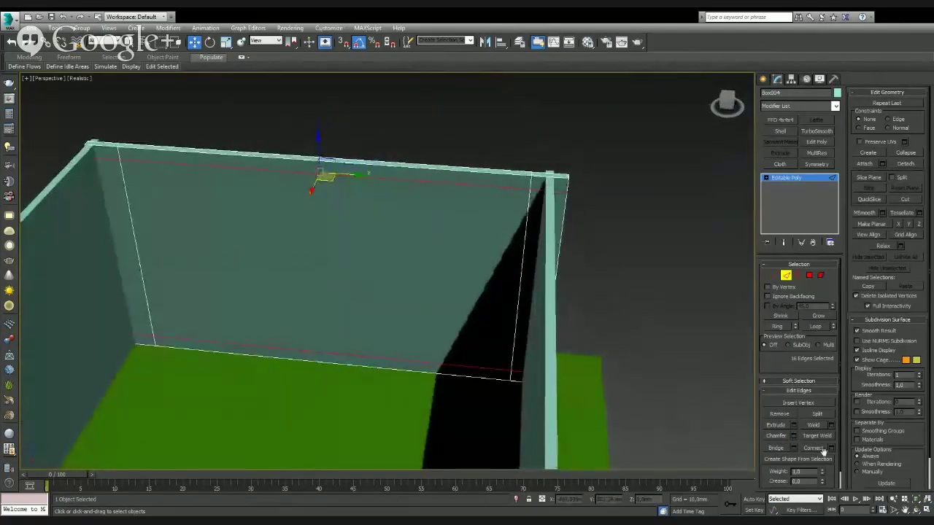
Select the left wall's inner panel polygon and delete it, leaving a window hole.
ctrl+click(810, 275)
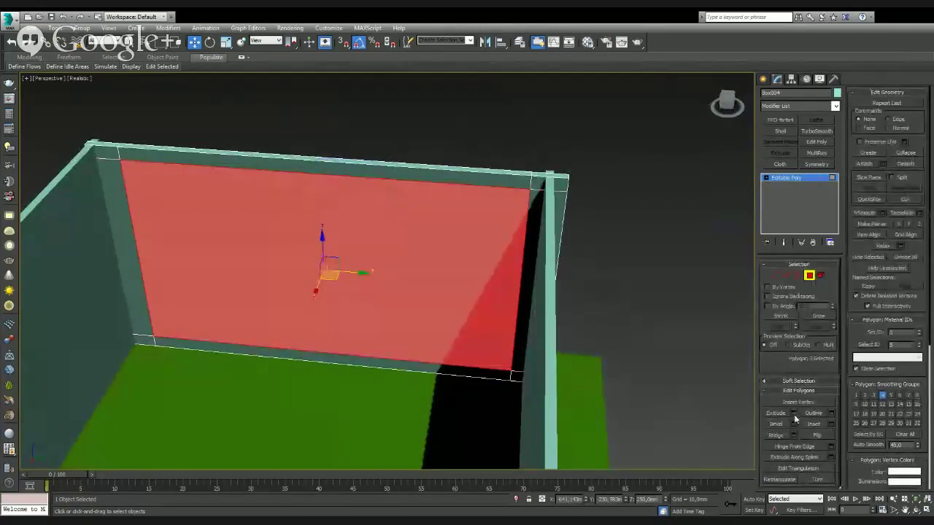
click(793, 416)
drag(417, 289, 417, 280)
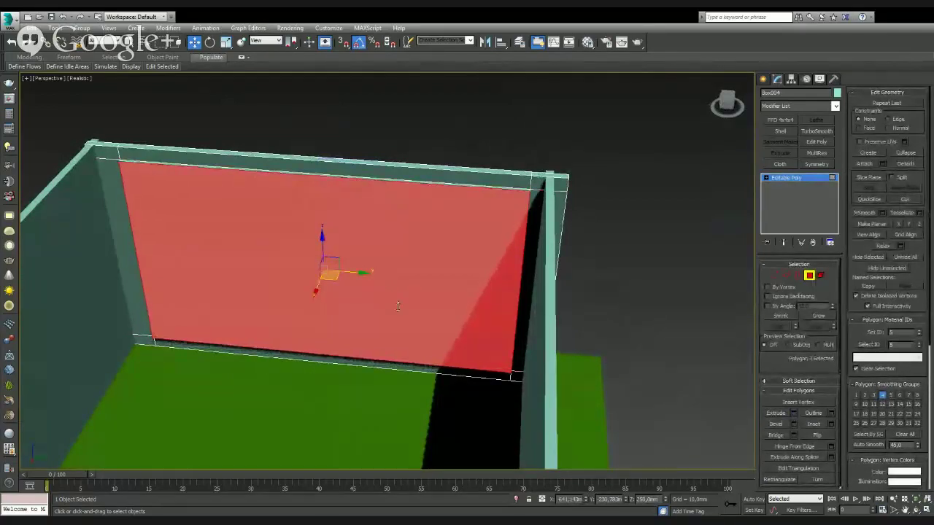
drag(426, 379, 426, 419)
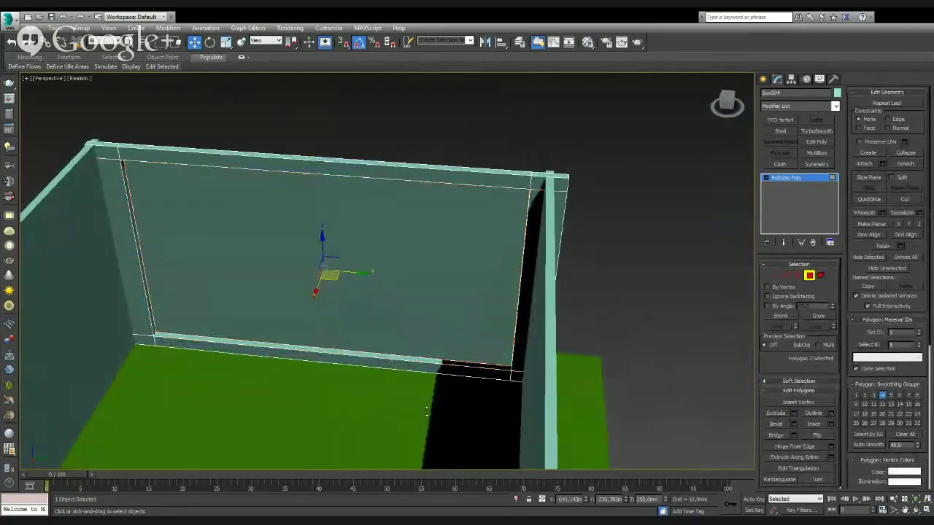
click(394, 305)
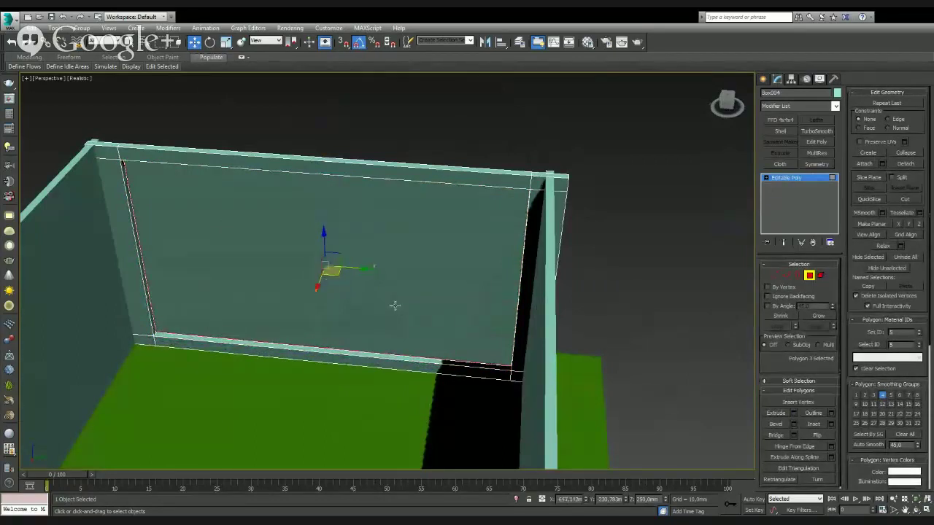
key(Delete)
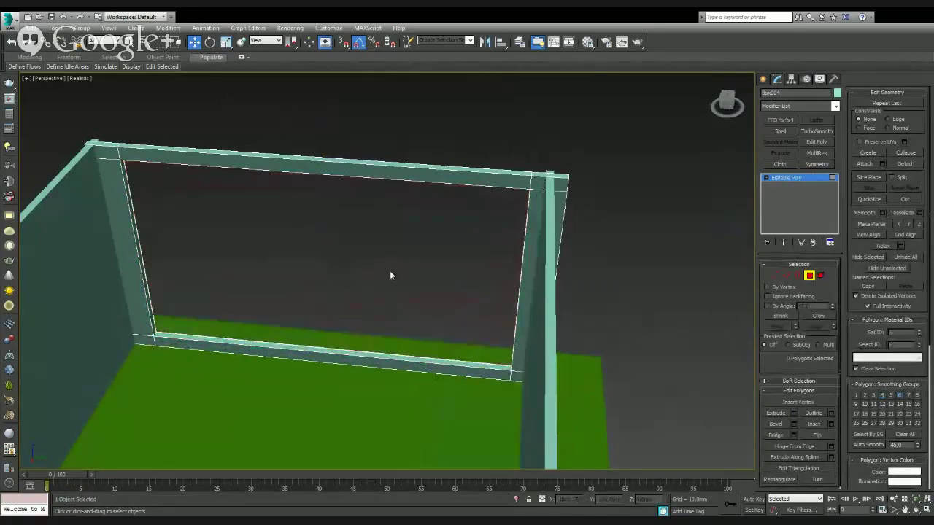
click(926, 509)
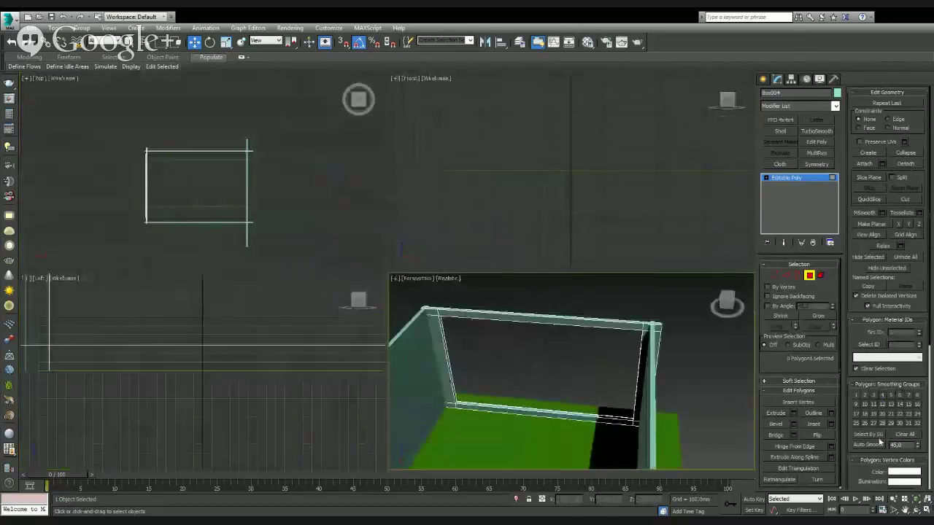
In the maximized Top view, draw a thin, tall box Box005 along the room's left wall.
click(80, 198)
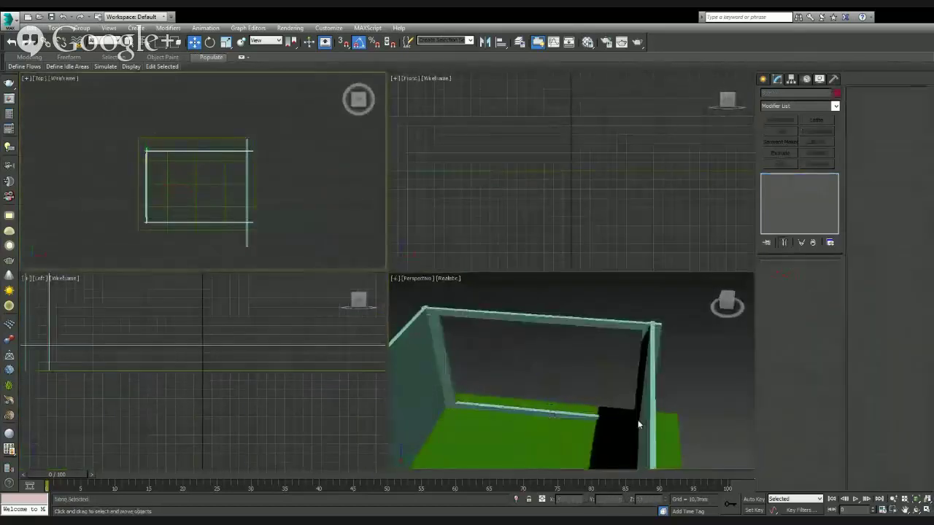
click(926, 509)
click(763, 78)
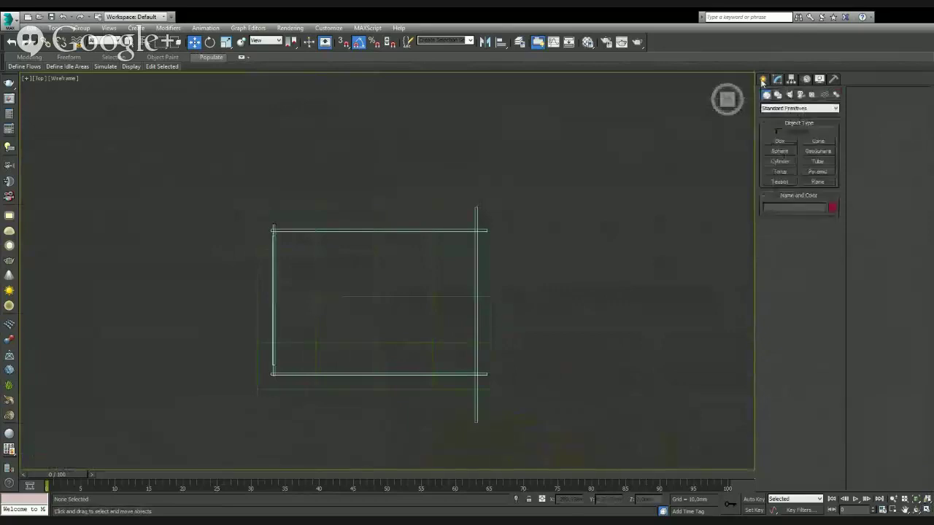
click(780, 141)
mouse_move(268, 316)
middle_down()
mouse_move(340, 254)
mouse_move(360, 214)
mouse_move(350, 225)
middle_up()
scroll(331, 260, up, 3)
scroll(331, 260, up, 2)
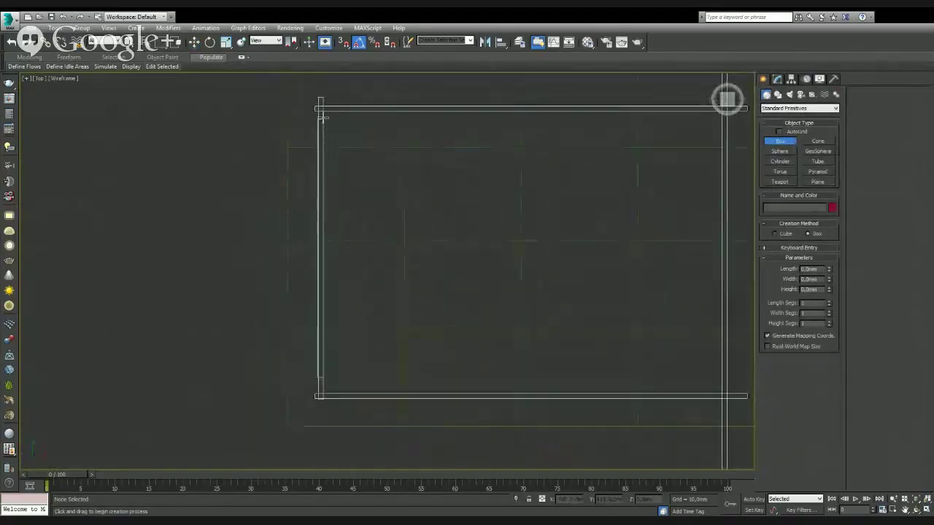
drag(319, 108, 322, 389)
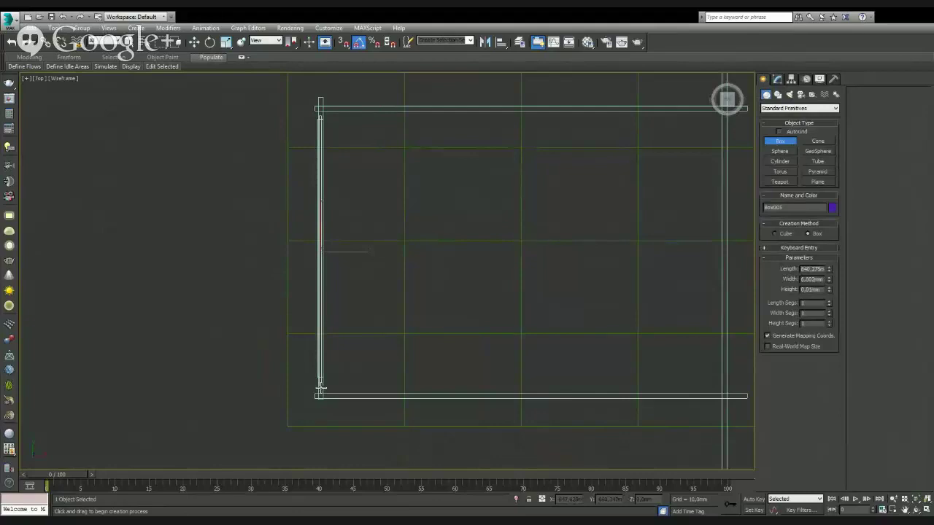
drag(321, 388, 321, 389)
Maximize the Perspective view, then orbit and zoom around the room to inspect the purple Box005 pane.
click(194, 42)
click(925, 510)
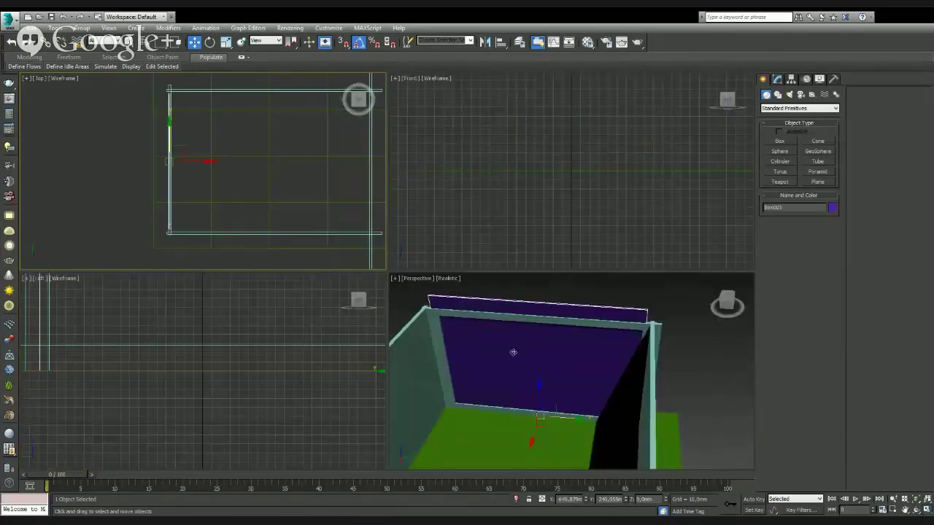
click(926, 509)
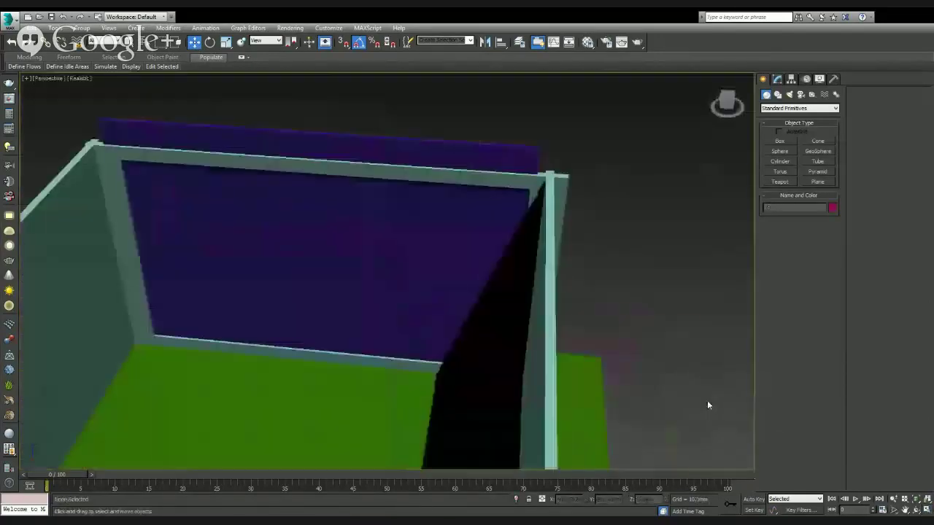
mouse_move(276, 326)
alt+middle_down()
mouse_move(589, 267)
mouse_move(536, 307)
mouse_move(572, 326)
mouse_move(434, 269)
mouse_move(461, 263)
alt+middle_up()
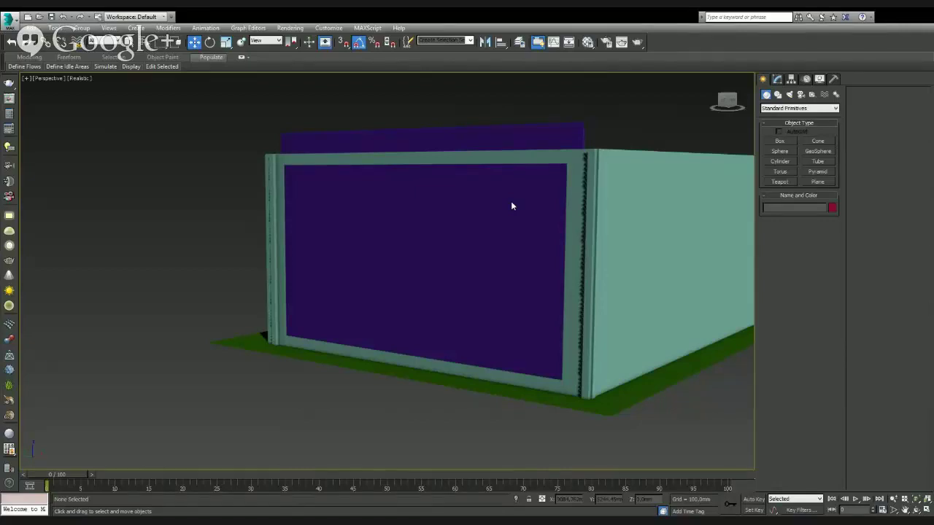
scroll(603, 213, down, 2)
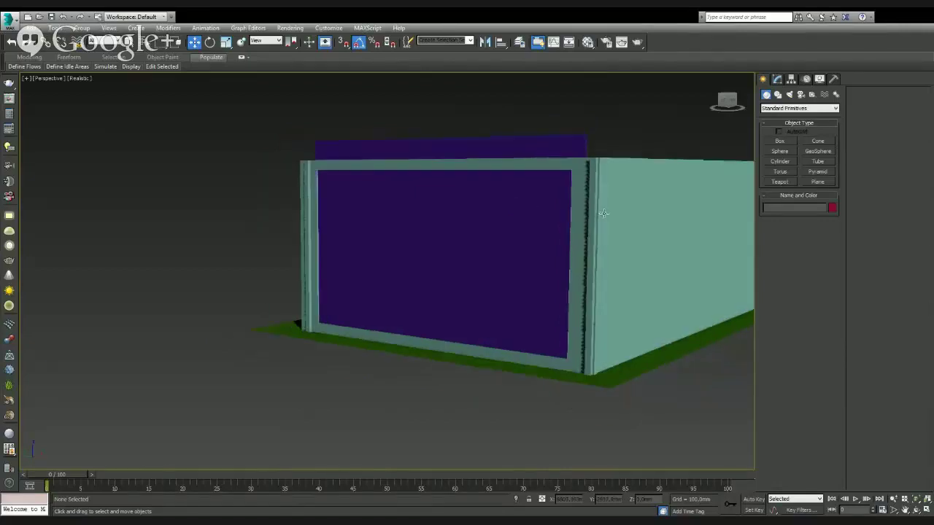
scroll(580, 224, up, 5)
scroll(562, 242, up, 3)
scroll(527, 248, up, 1)
scroll(503, 234, up, 2)
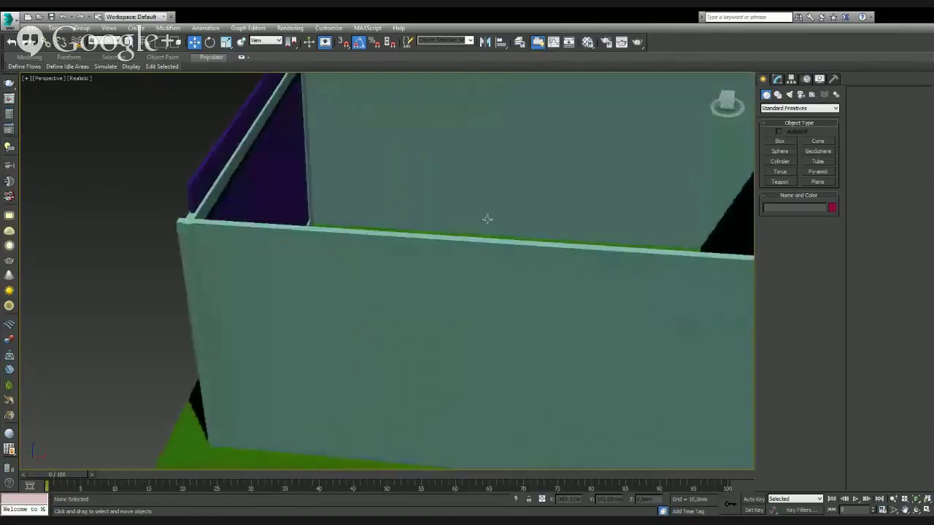
scroll(488, 219, down, 3)
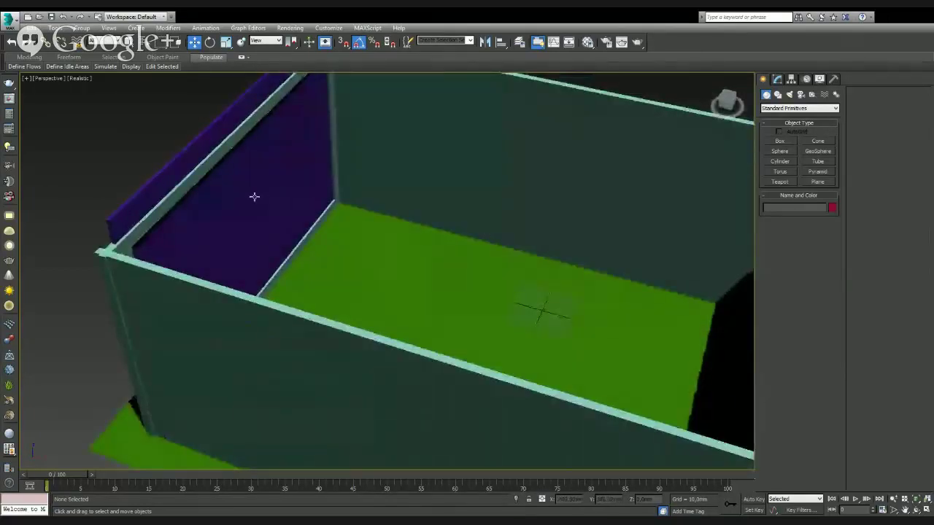
Set Box005's Width to 3 mm in the Modify panel, then restore the four-viewport layout.
alt+middle_drag(254, 196, 326, 194)
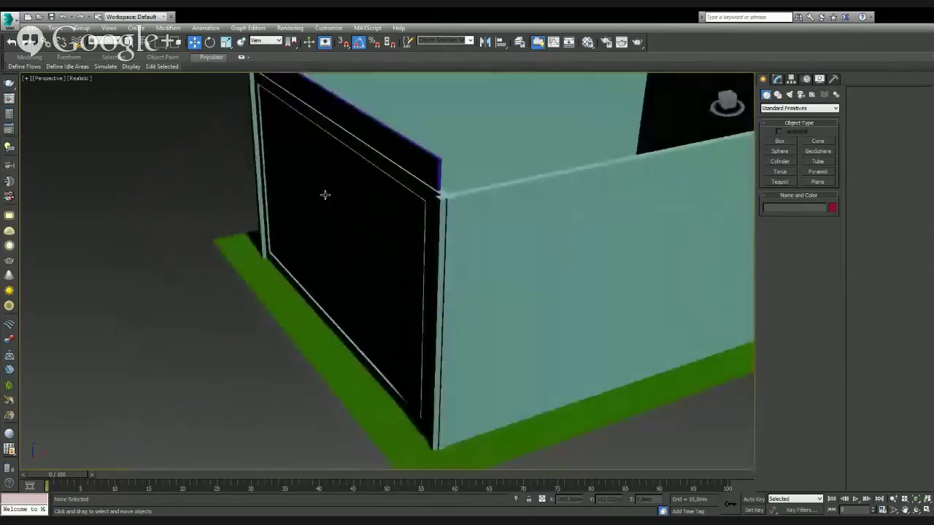
click(425, 164)
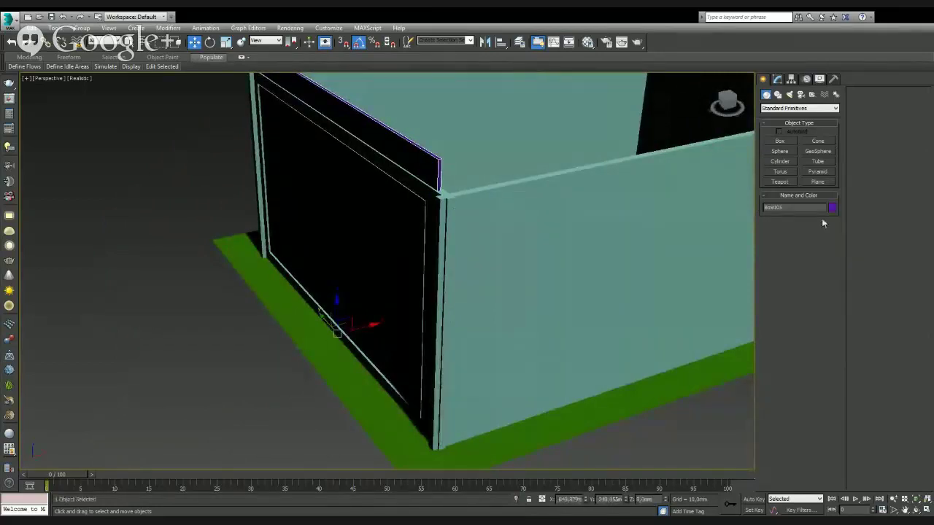
click(777, 80)
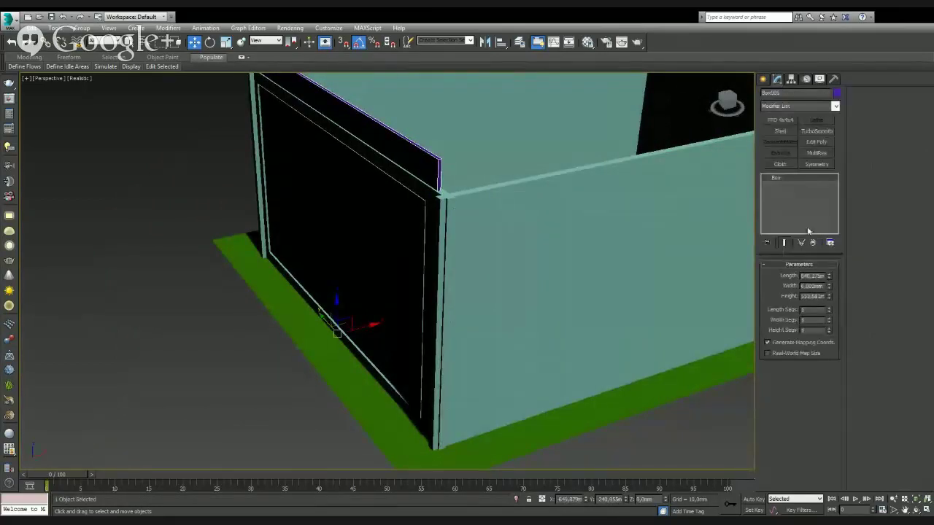
double_click(804, 286)
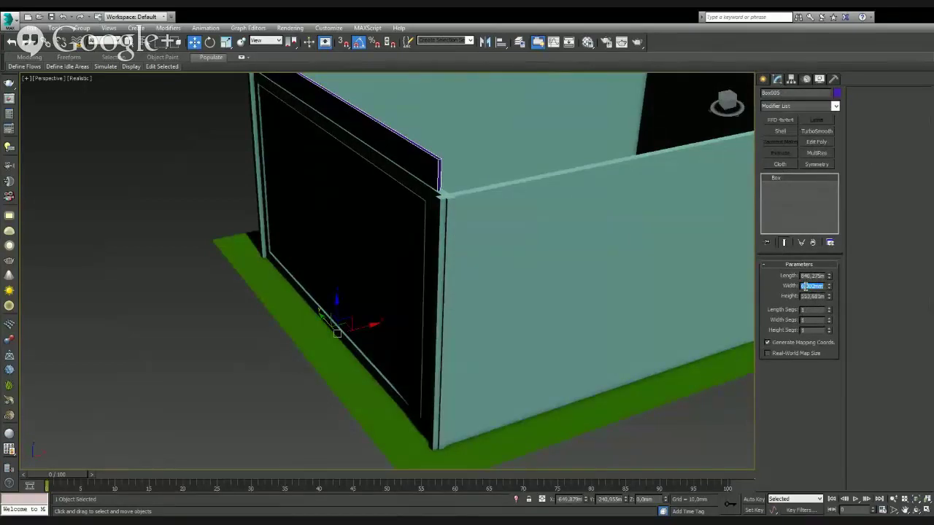
text(3)
key(Return)
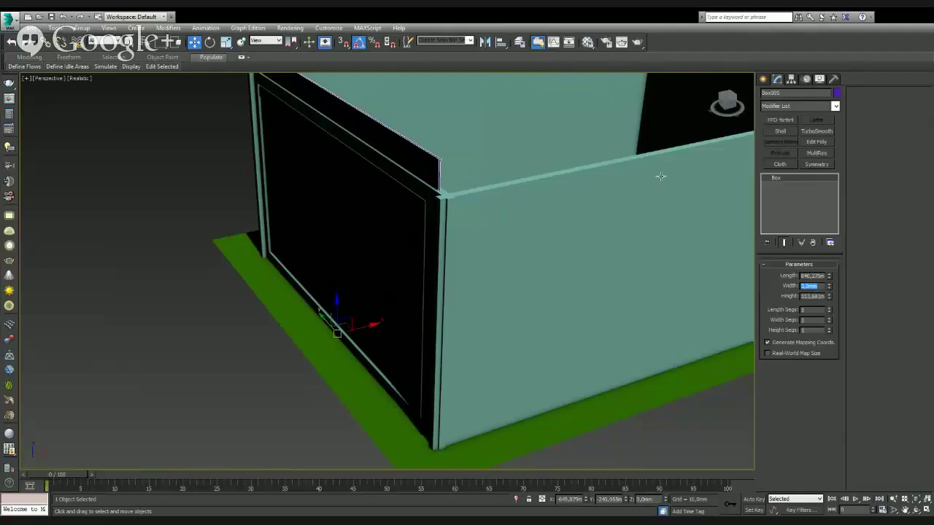
alt+middle_drag(612, 178, 561, 183)
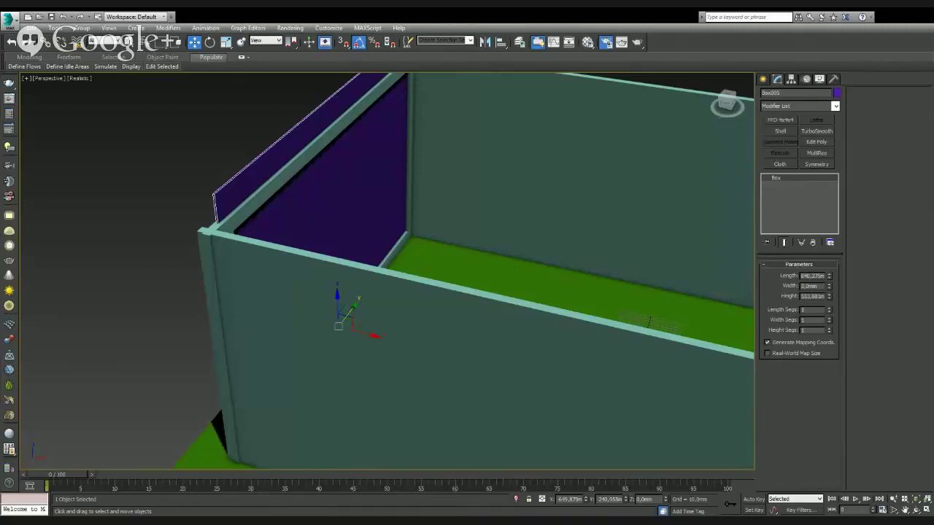
click(928, 509)
In the maximized Top view, draw a plane covering the whole room.
click(102, 169)
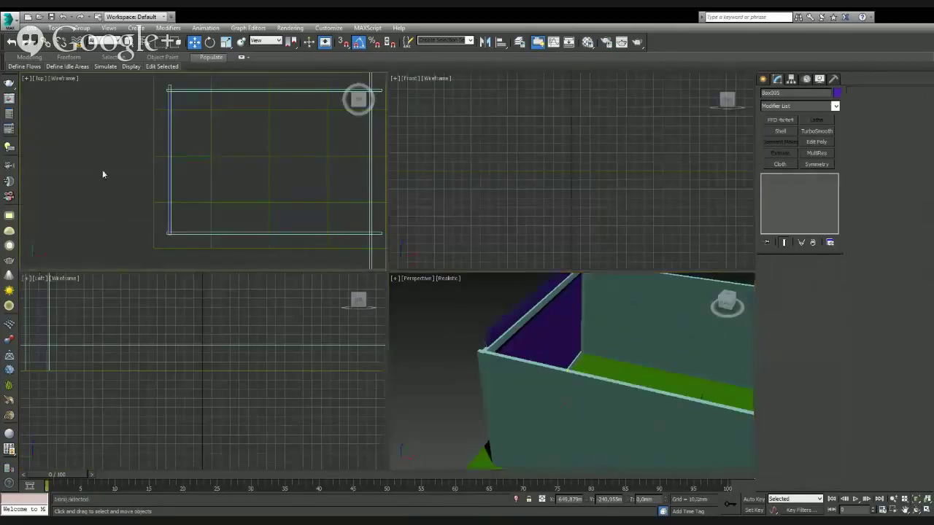
click(927, 509)
middle_drag(498, 159, 342, 155)
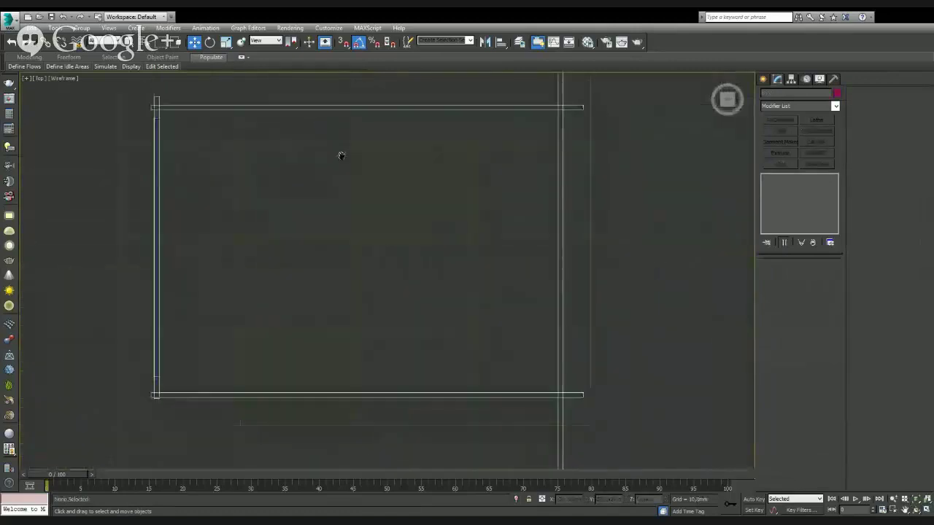
click(764, 79)
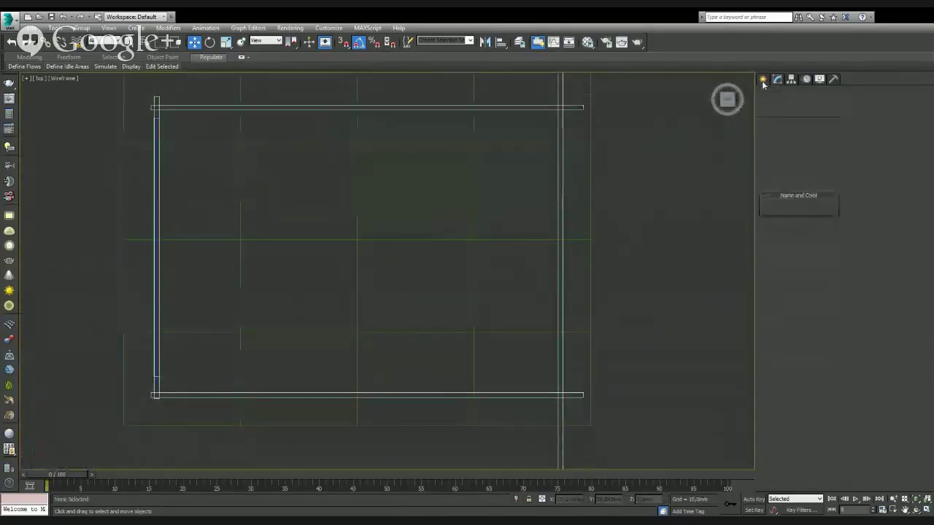
click(818, 181)
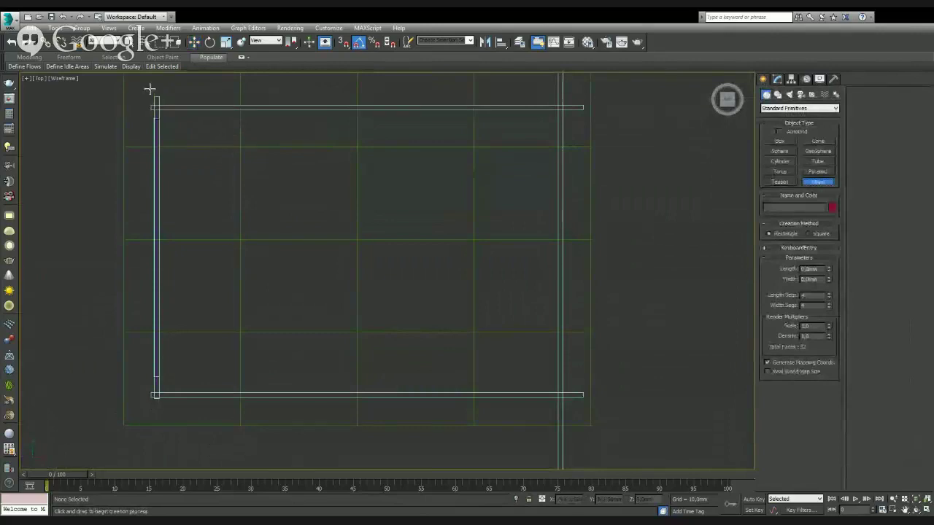
drag(146, 94, 165, 100)
drag(210, 127, 587, 417)
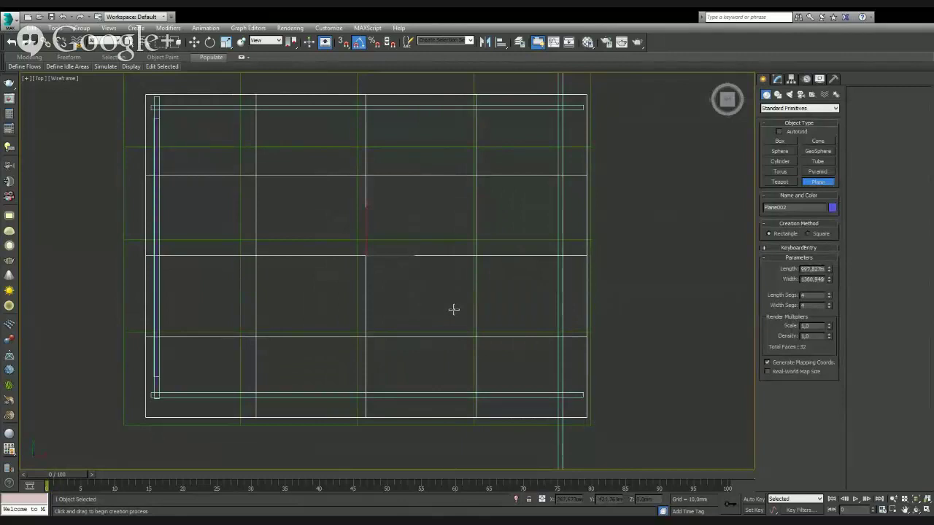
In the maximized Front view with the grid hidden, move the plane up to the wall tops.
key(w)
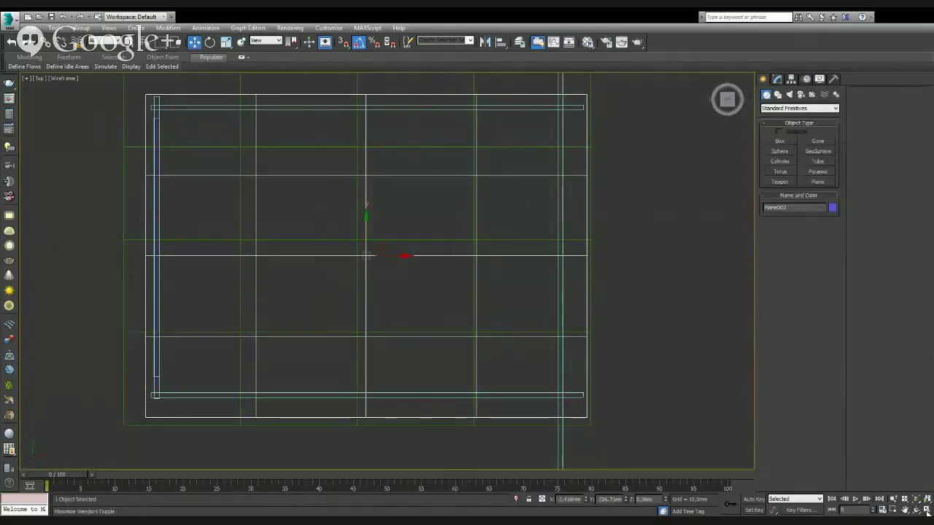
key(alt+w)
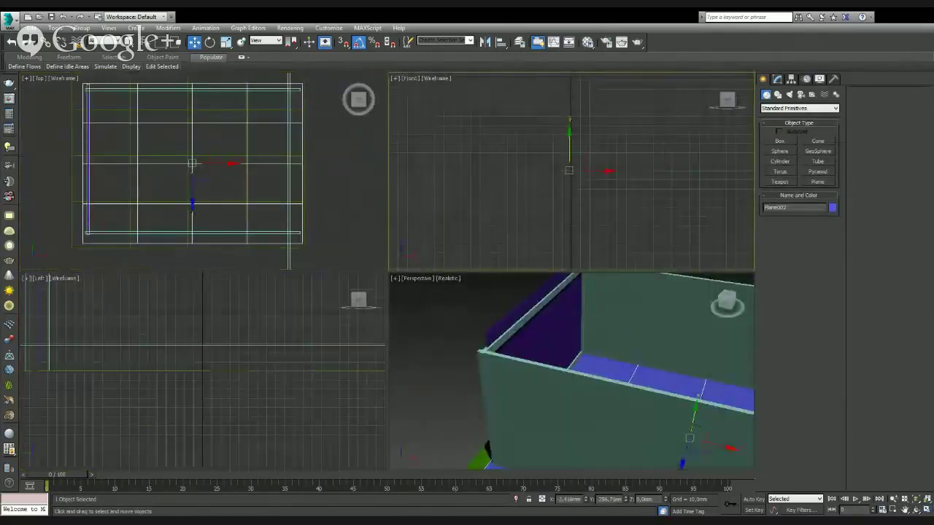
key(alt+w)
scroll(450, 234, up, 1)
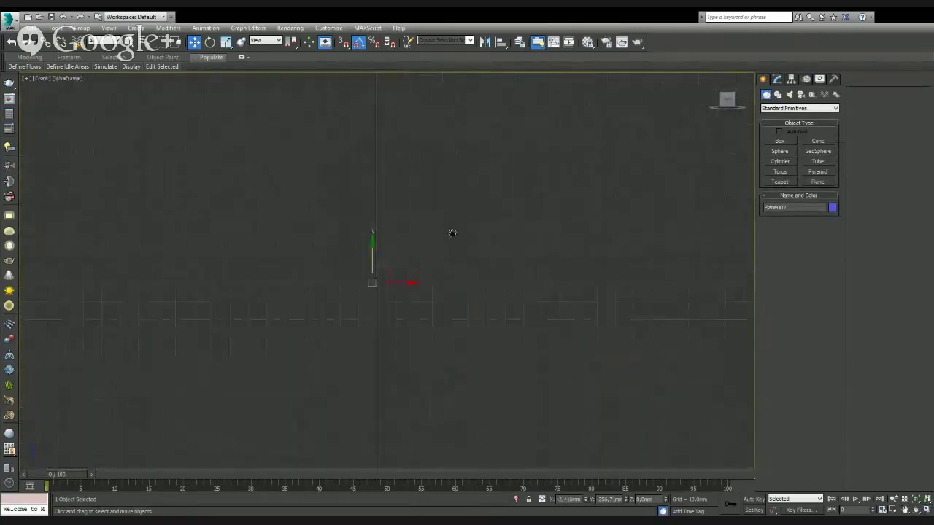
scroll(450, 234, down, 2)
scroll(450, 234, down, 2)
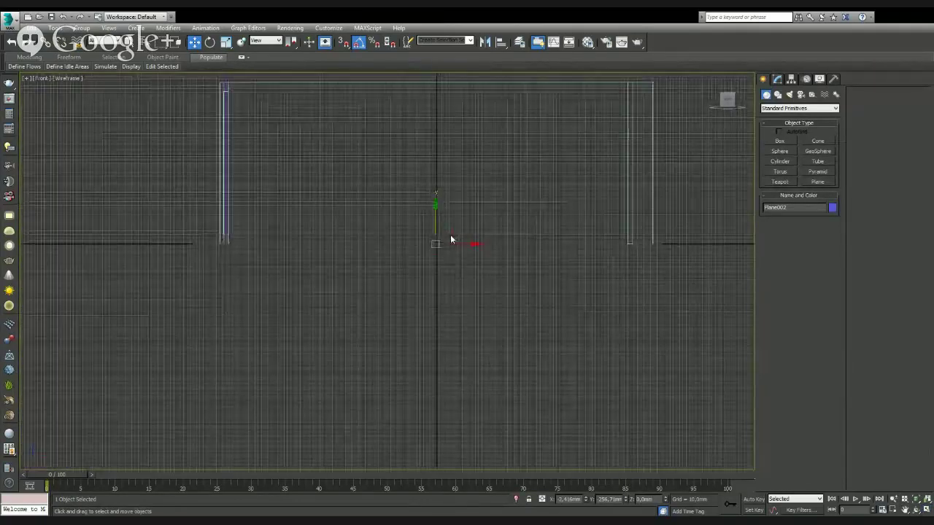
key(g)
middle_drag(481, 189, 437, 271)
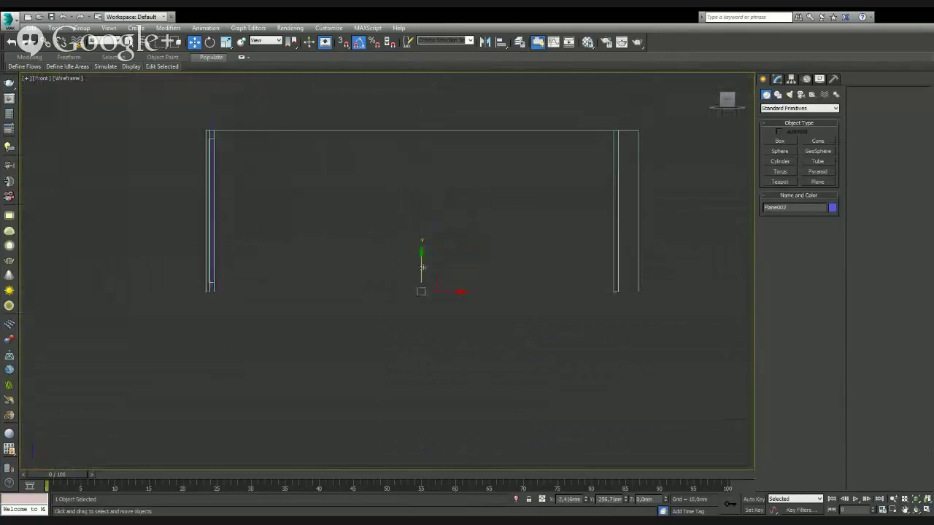
drag(437, 271, 436, 112)
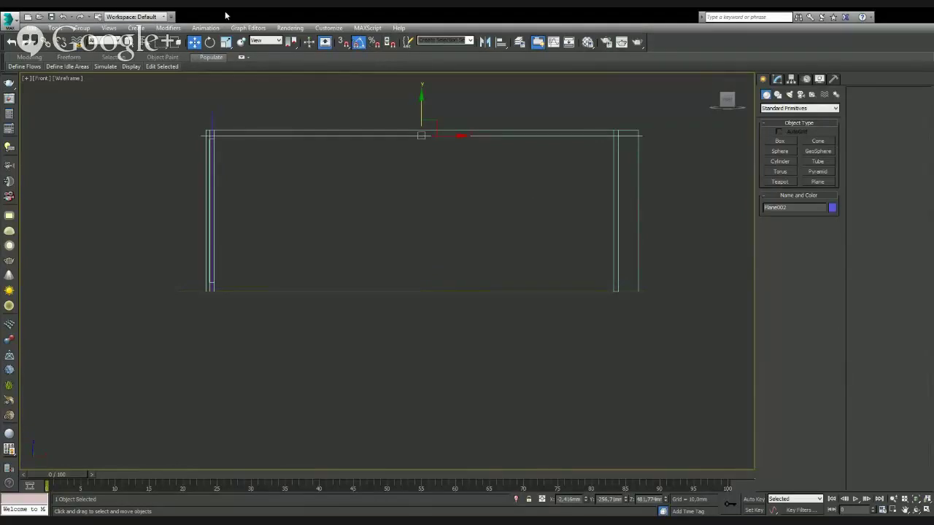
click(210, 42)
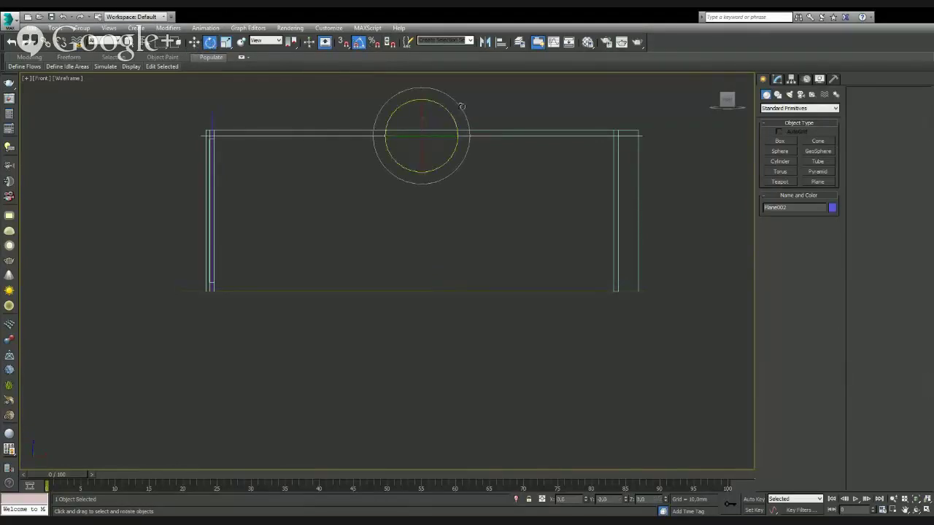
mouse_move(462, 111)
mouse_down()
mouse_move(475, 119)
mouse_move(467, 114)
mouse_up()
key(w)
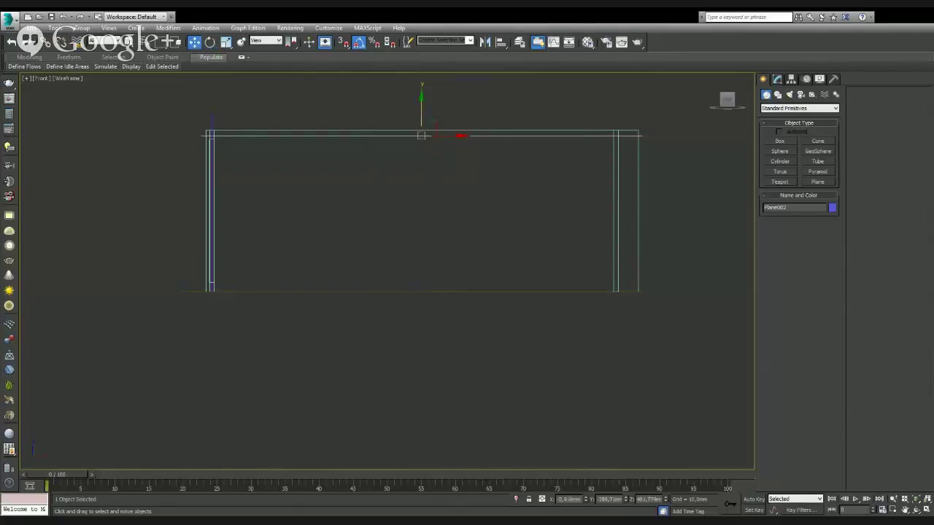
click(928, 510)
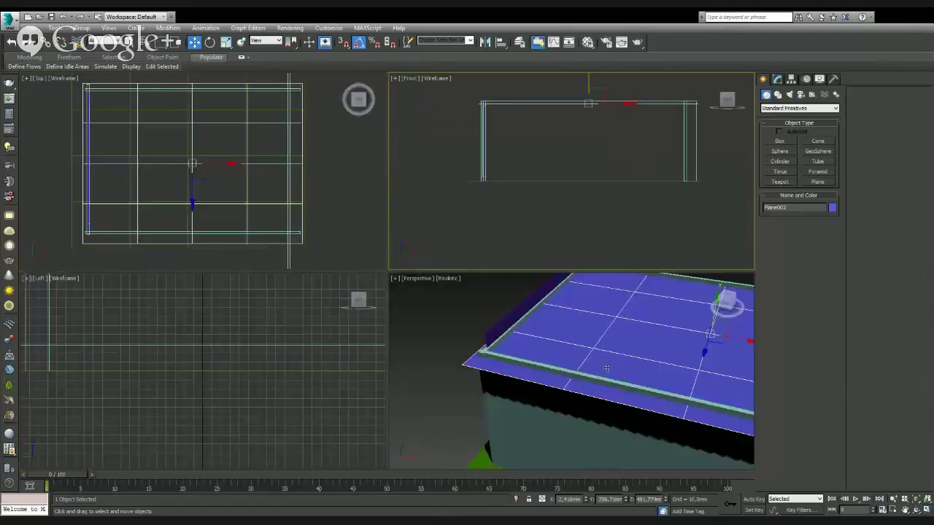
click(635, 353)
click(928, 510)
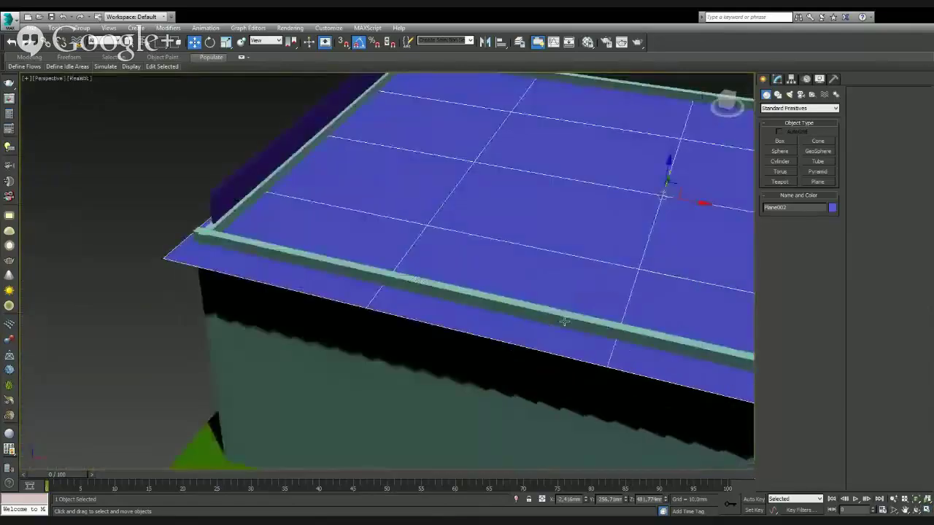
middle_drag(543, 321, 474, 304)
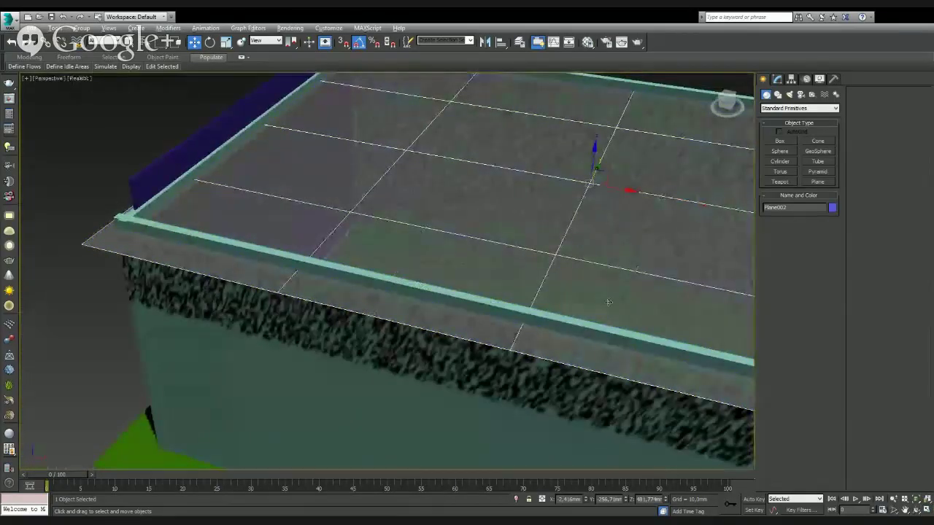
scroll(534, 275, up, 1)
scroll(533, 274, up, 4)
scroll(544, 248, down, 1)
scroll(415, 273, down, 1)
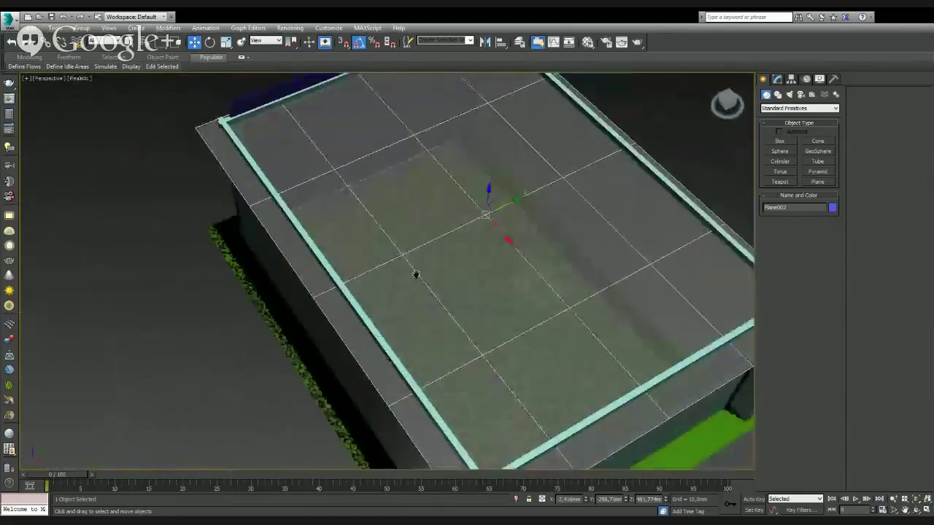
scroll(416, 273, down, 1)
scroll(382, 285, down, 1)
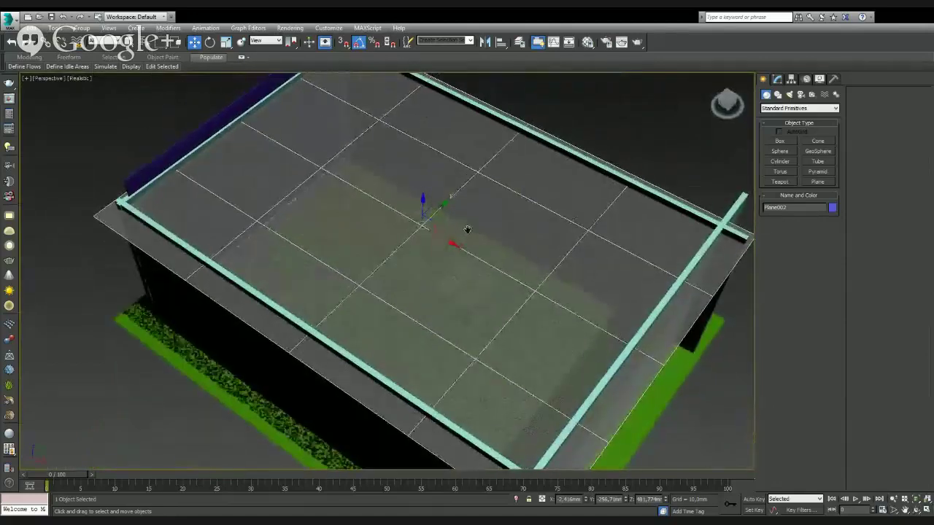
middle_drag(467, 231, 473, 263)
click(778, 79)
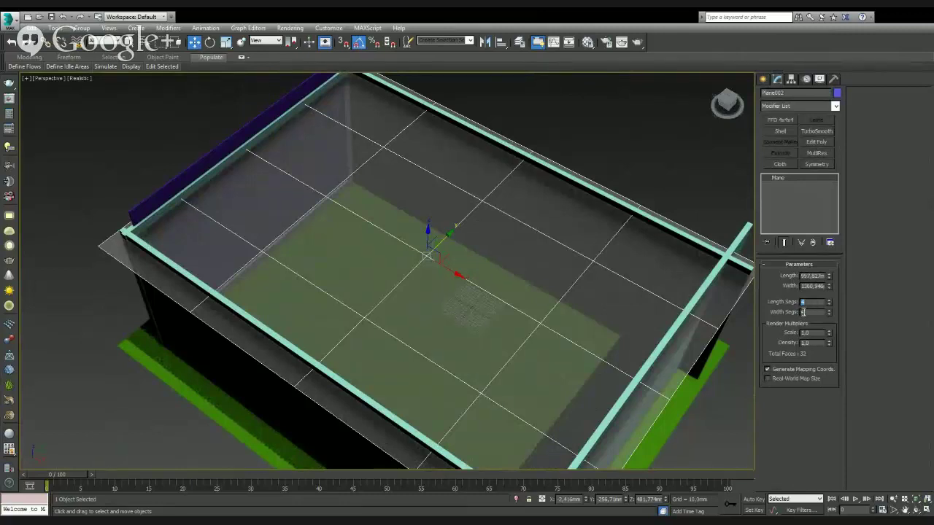
Set the ceiling plane's Width Segs to 8, then 16, and enter 3 in the next segment field.
text(8)
key(Return)
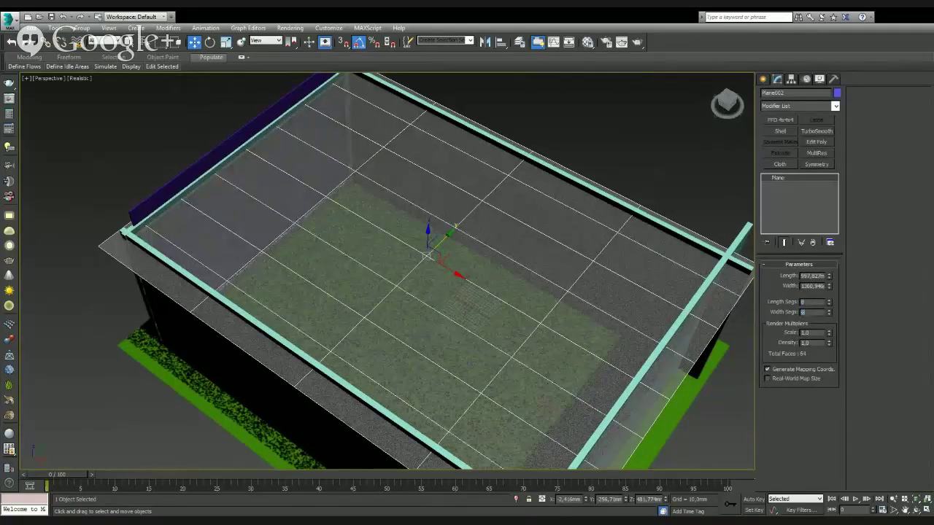
text(16)
key(Return)
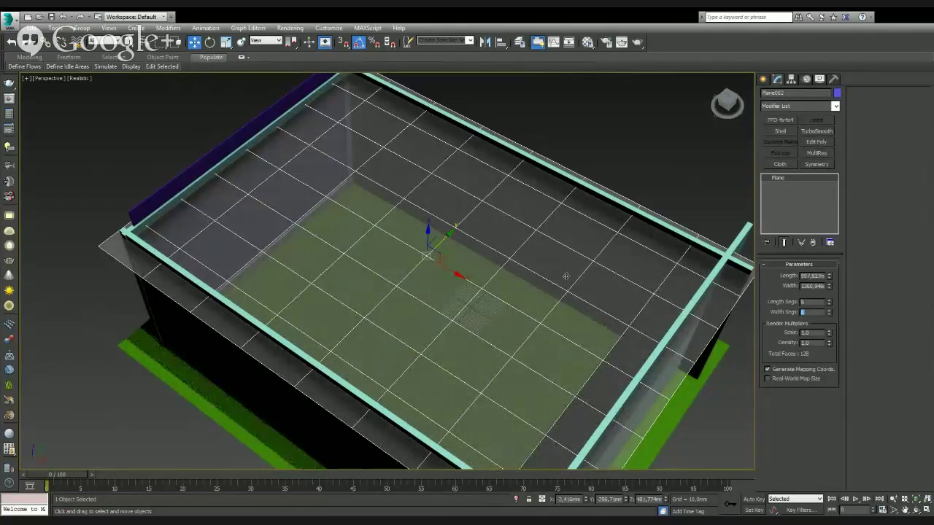
text(3)
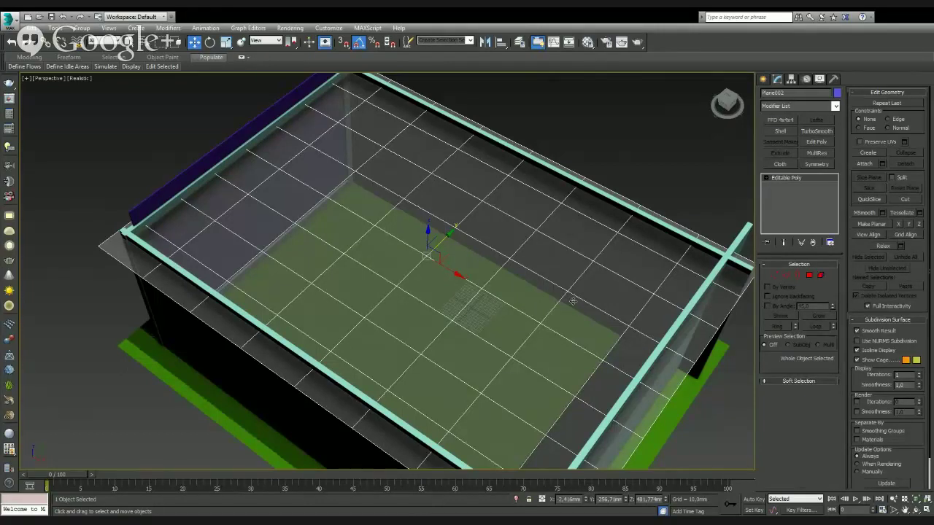
In Polygon mode, select four separate 2x2 polygon blocks: far, left, right and front of the ceiling.
click(811, 277)
drag(343, 109, 394, 146)
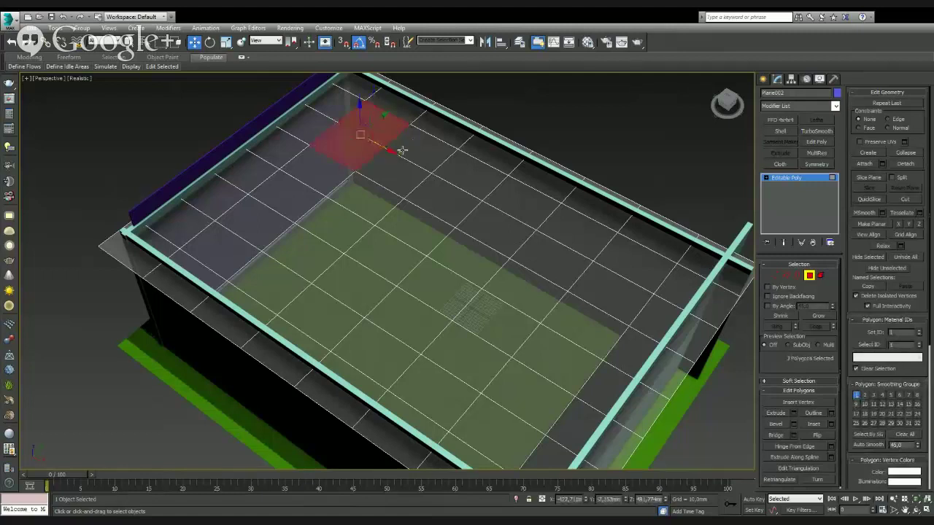
ctrl+click(402, 151)
mouse_move(275, 202)
ctrl+mouse_down()
mouse_move(292, 231)
mouse_move(329, 237)
ctrl+mouse_up()
ctrl+click(560, 269)
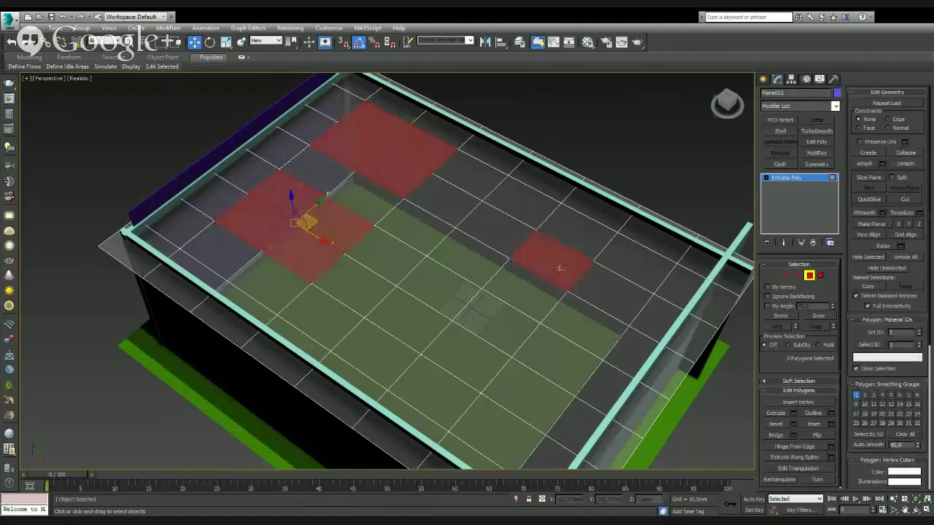
ctrl+click(574, 242)
ctrl+click(635, 271)
ctrl+click(607, 301)
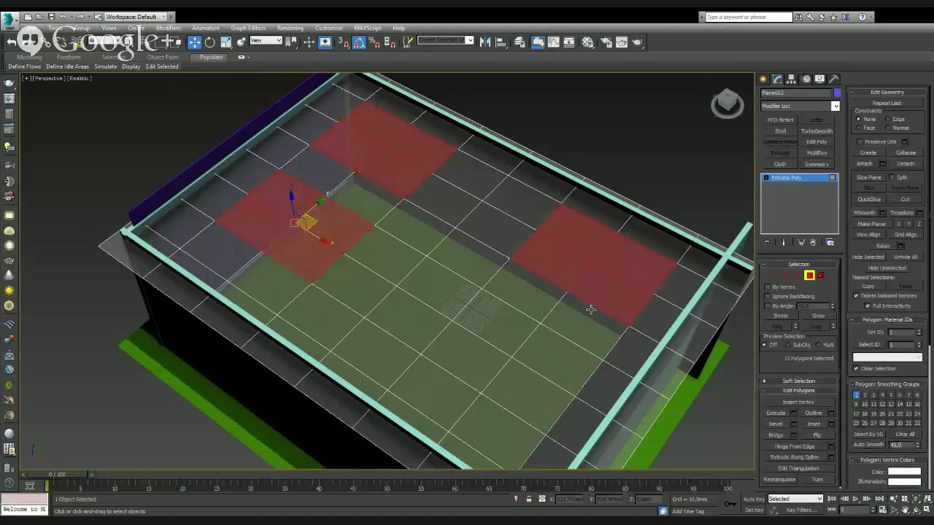
ctrl+click(461, 356)
ctrl+click(506, 324)
ctrl+click(547, 362)
ctrl+click(532, 405)
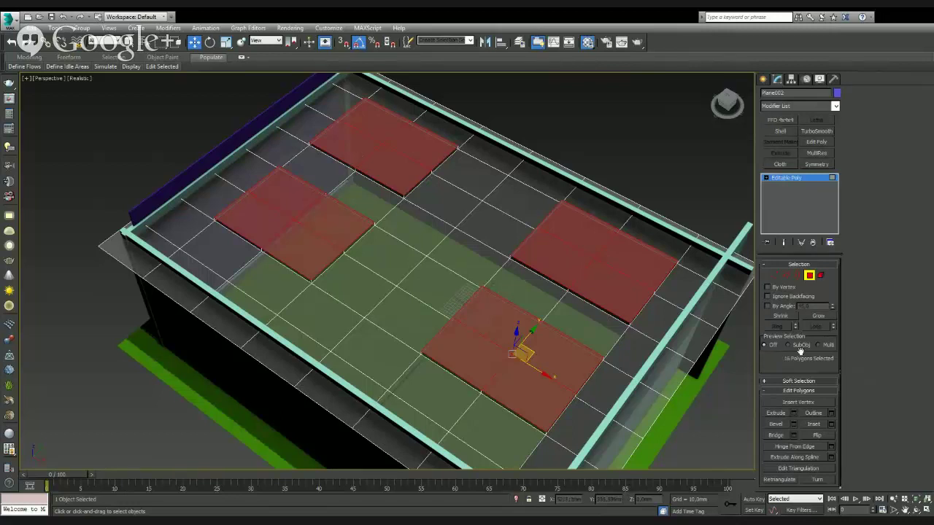
Toggle Polygon sub-object mode off, back on to check the panels, then off again.
click(808, 276)
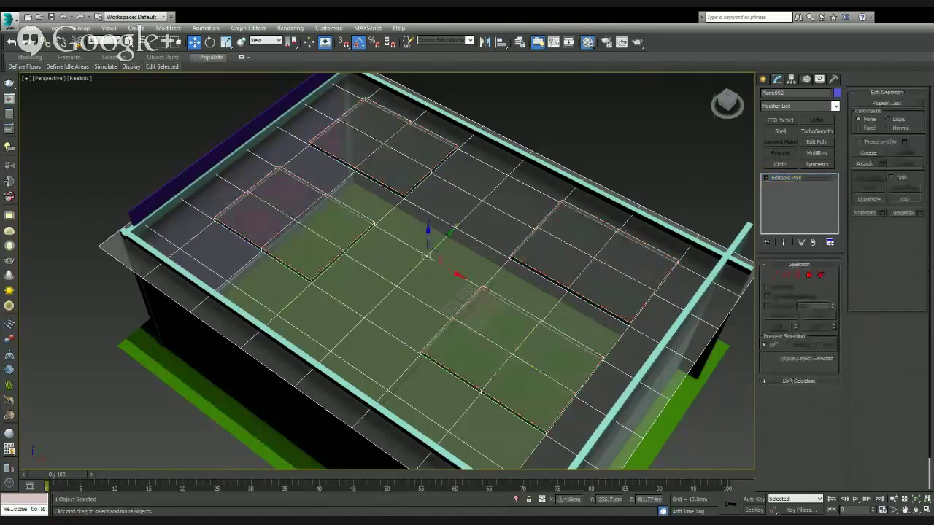
click(808, 275)
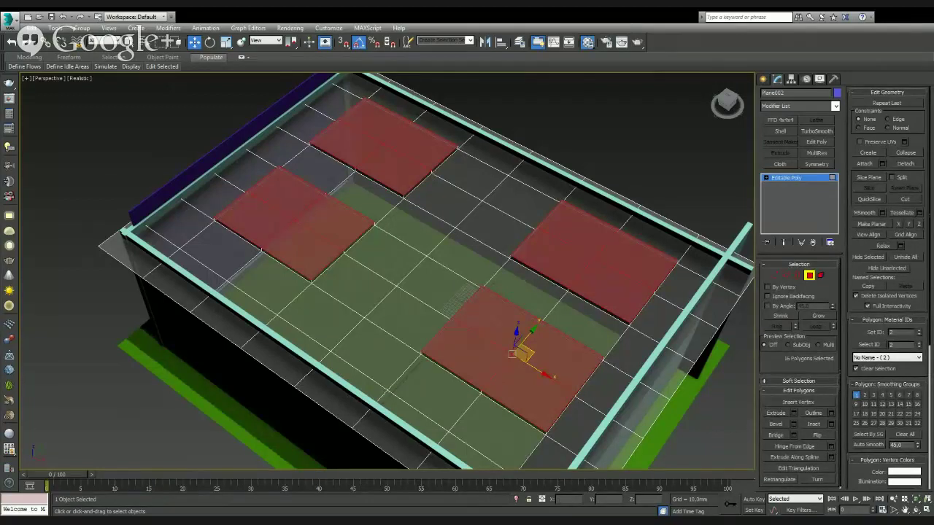
click(810, 276)
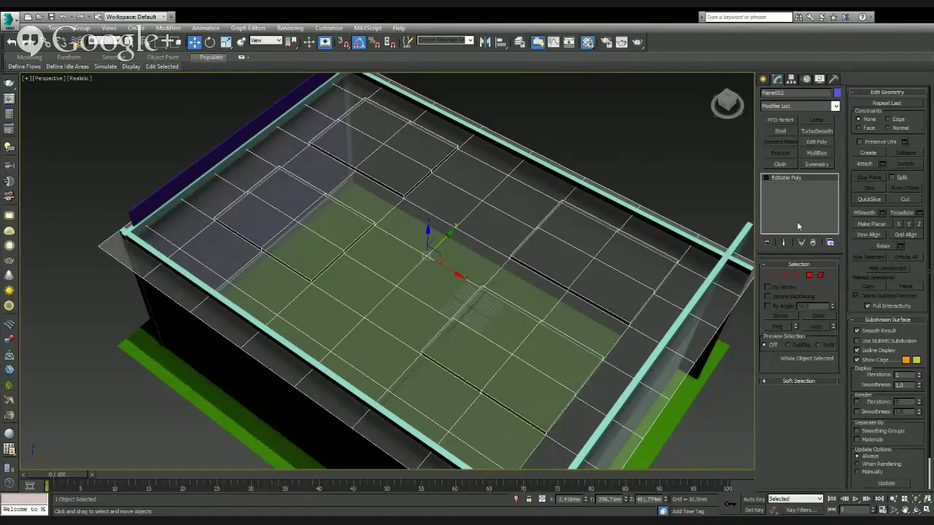
Maximize the Top view and drag a Target camera from the room's lower-right corner toward the interior.
click(225, 141)
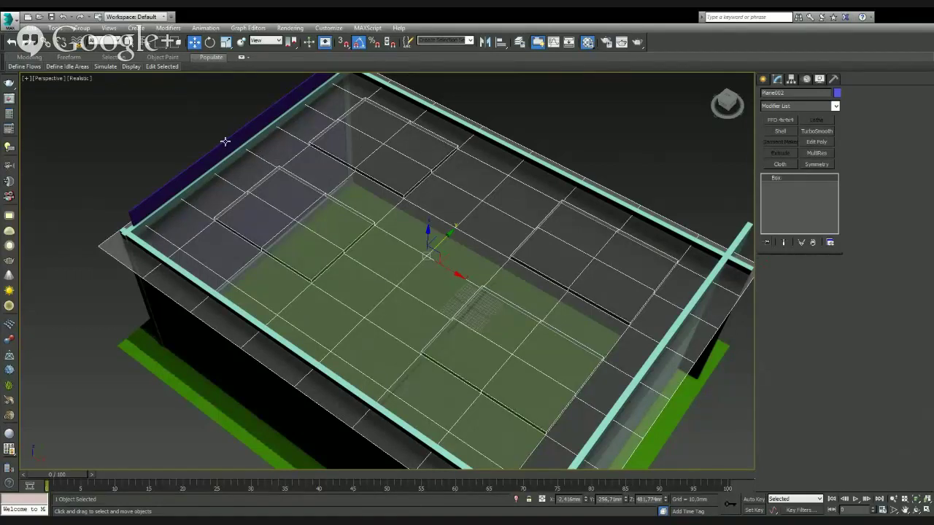
click(225, 141)
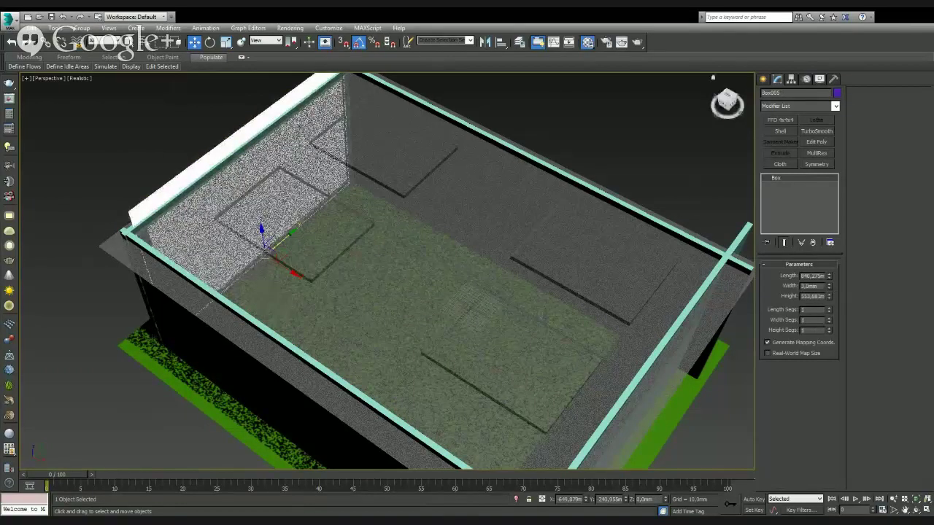
click(928, 511)
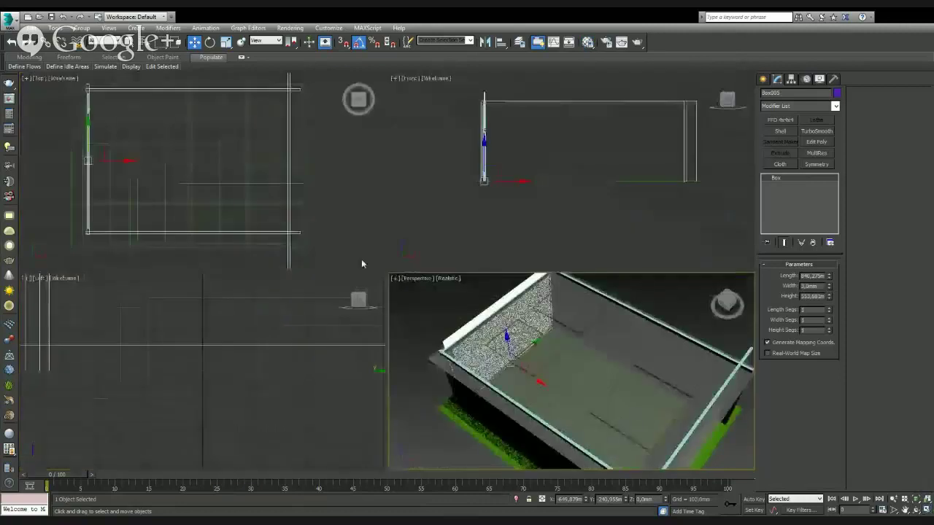
click(333, 205)
key(alt+w)
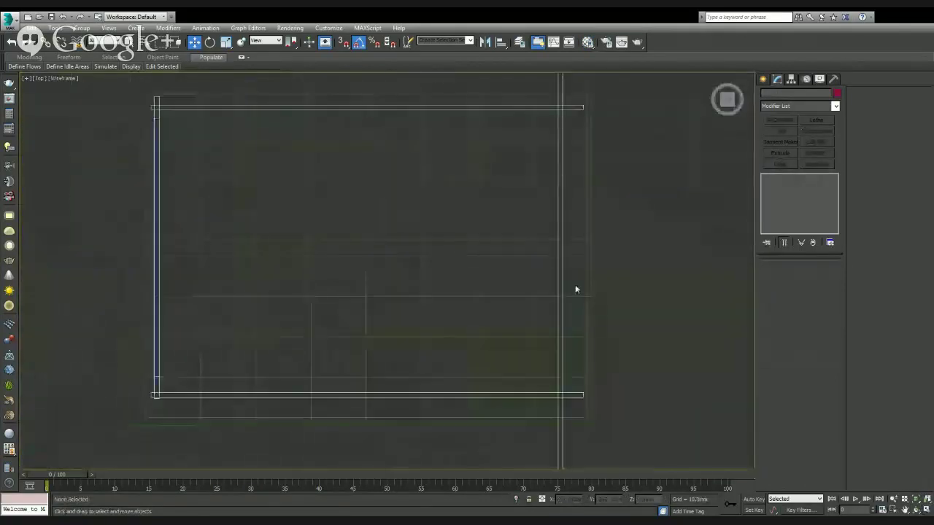
click(763, 79)
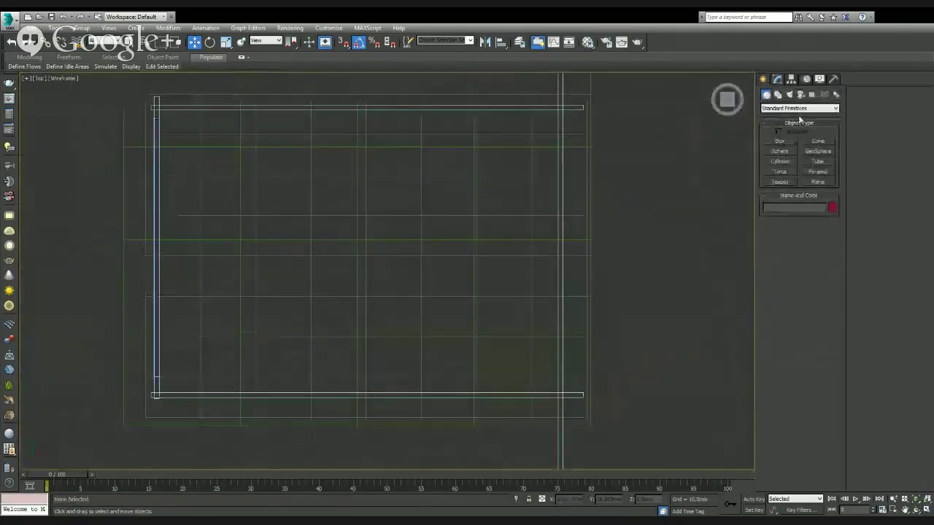
click(801, 94)
click(780, 141)
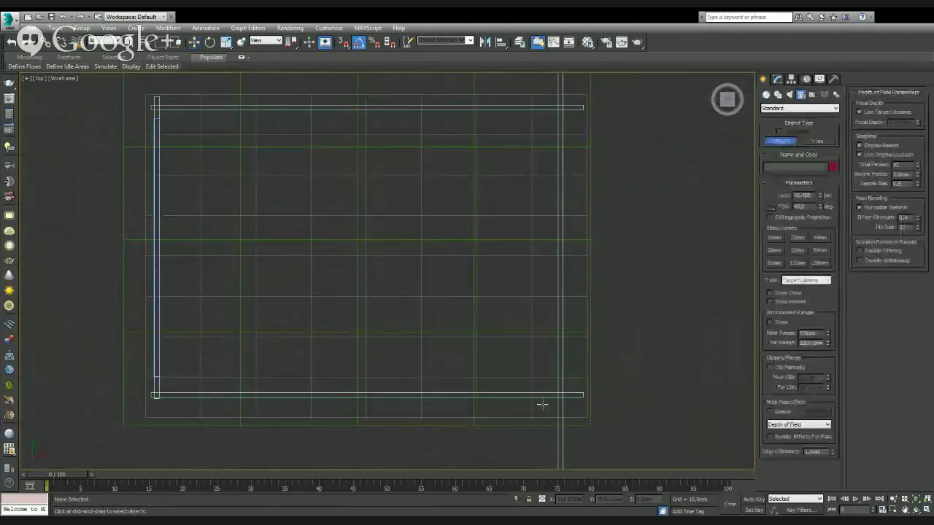
drag(545, 382, 431, 284)
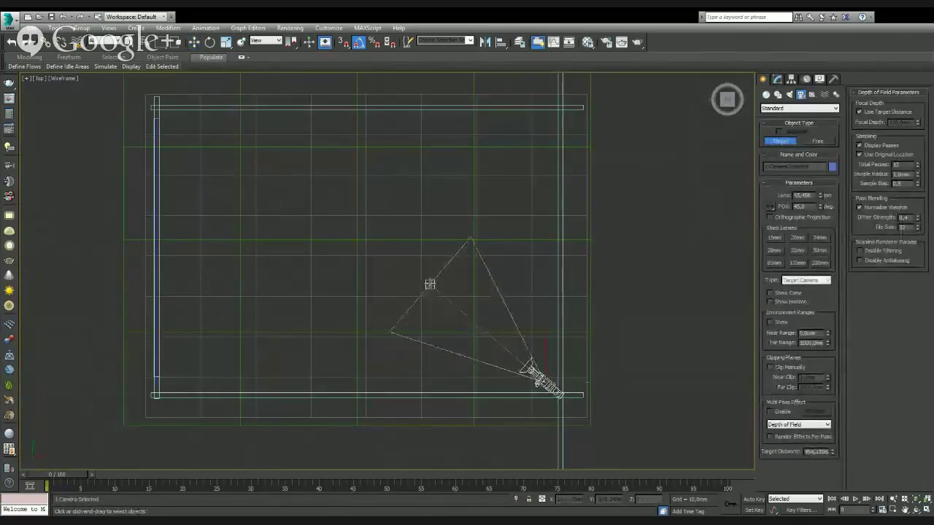
Switch the Perspective viewport to Camera001 and maximize it.
right_click(501, 330)
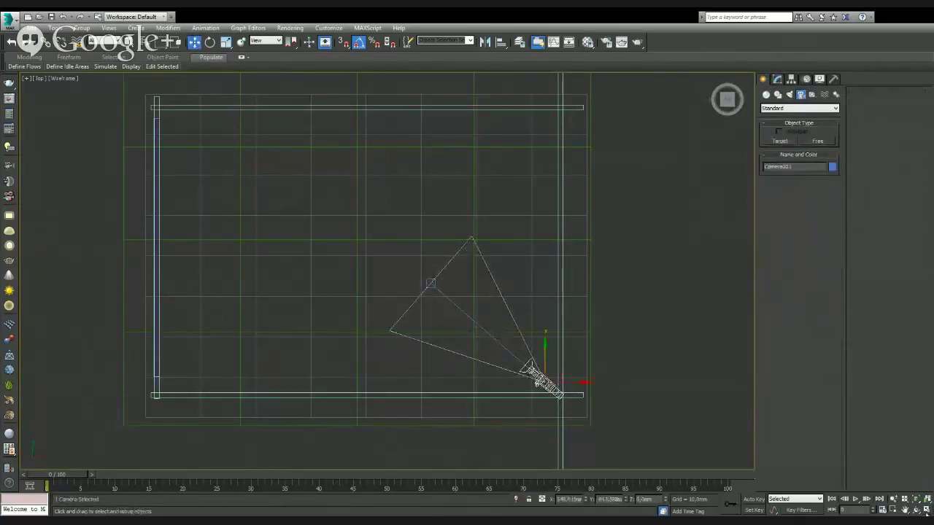
click(927, 510)
right_click(648, 365)
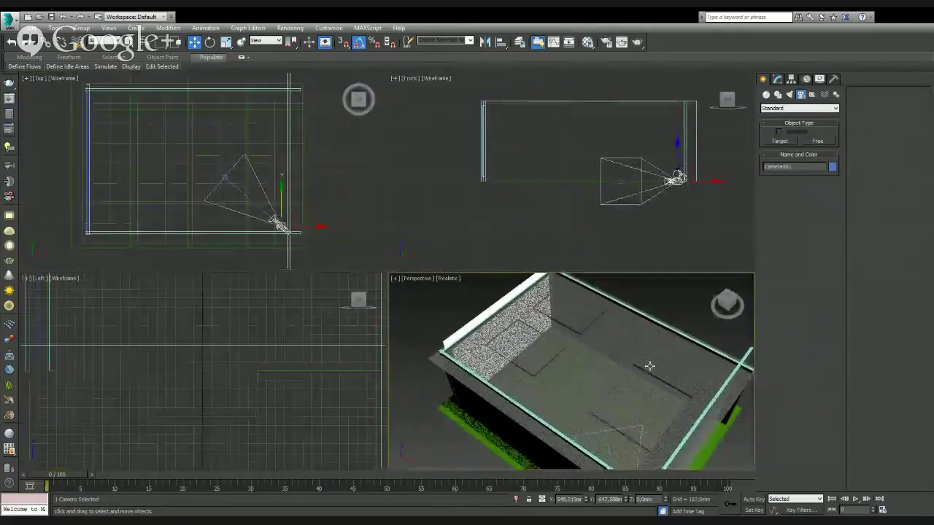
key(c)
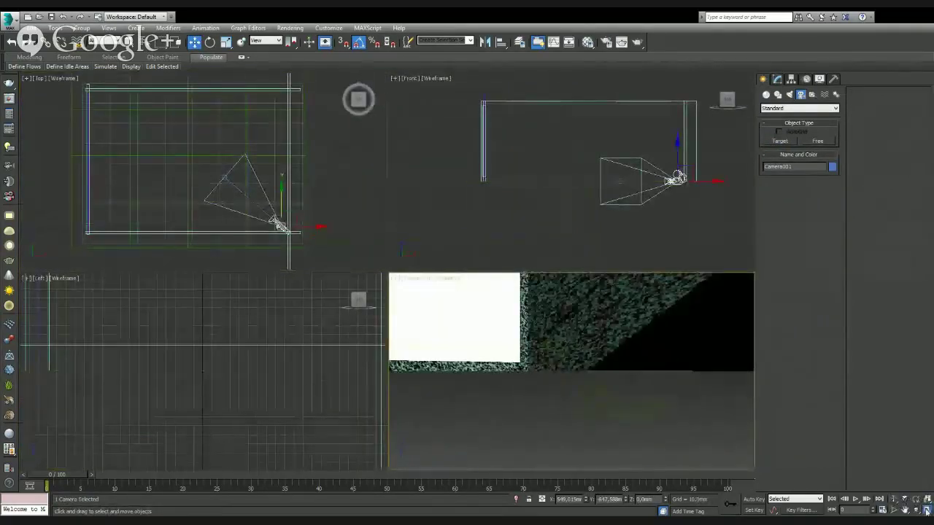
click(925, 510)
Truck and orbit the camera to frame the window wall, green floor and ceiling, then show the safe frame.
click(906, 511)
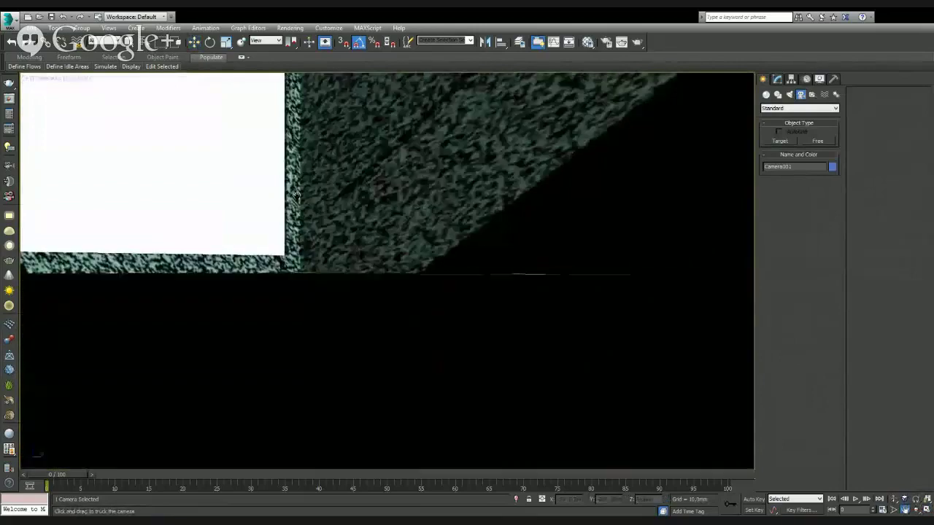
mouse_move(296, 191)
mouse_down()
mouse_move(329, 266)
mouse_move(399, 367)
mouse_up()
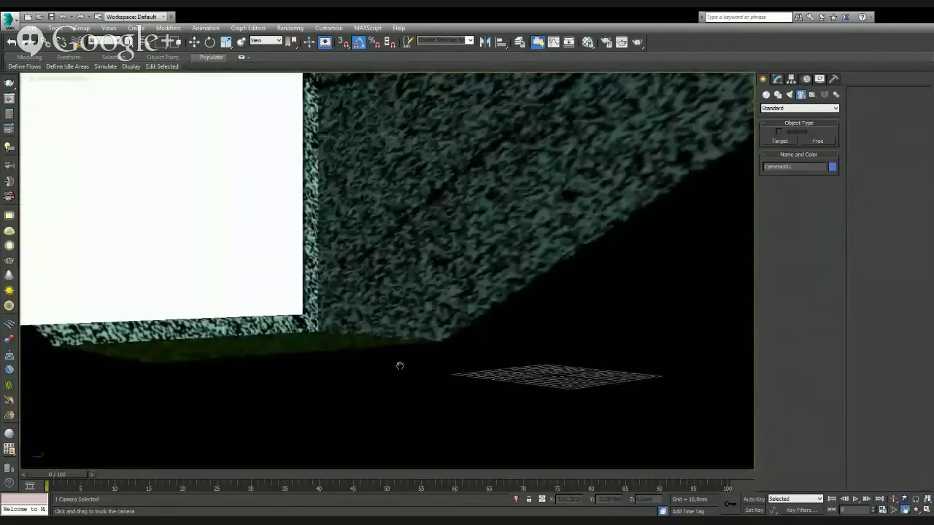
click(916, 509)
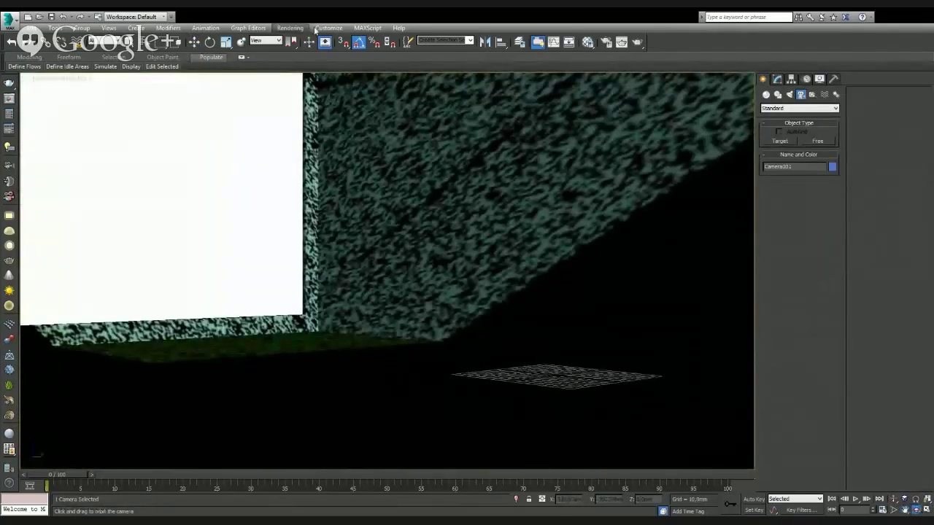
mouse_move(354, 174)
mouse_down()
mouse_move(367, 236)
mouse_move(346, 314)
mouse_up()
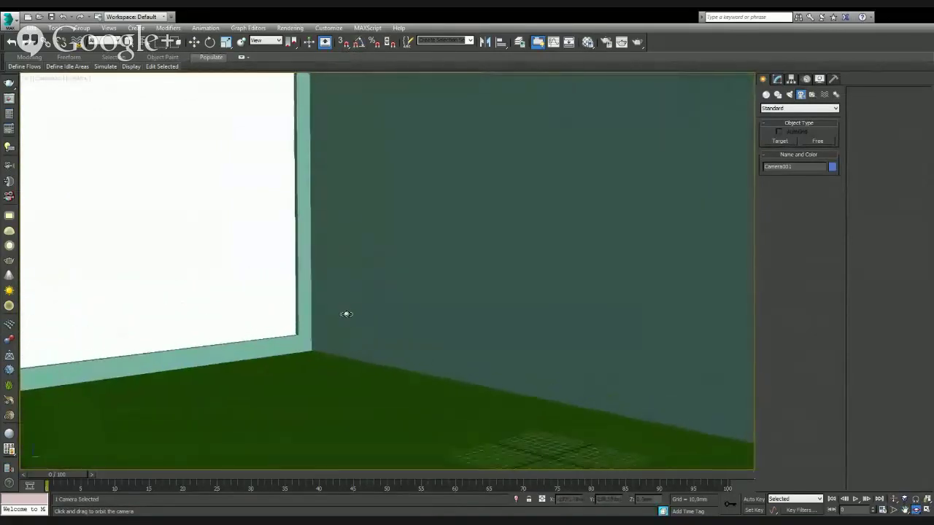
drag(67, 86, 82, 88)
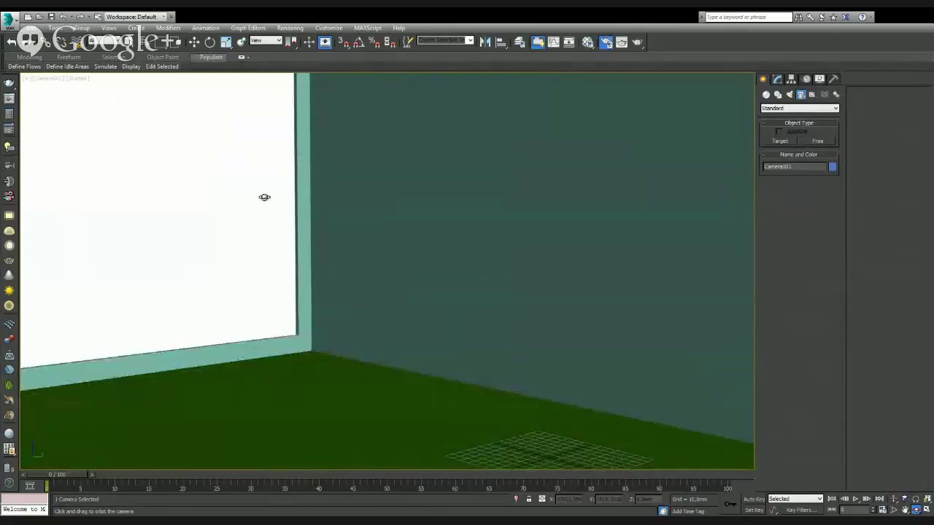
key(shift+f)
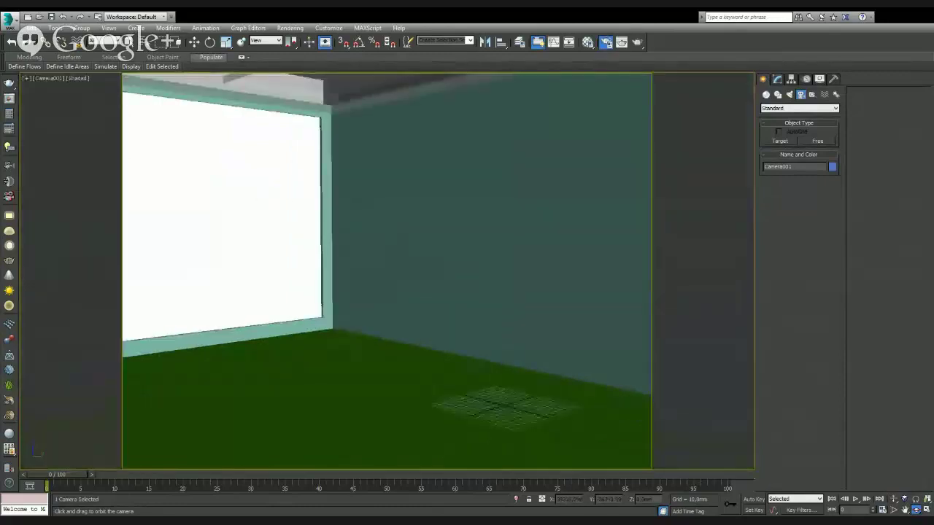